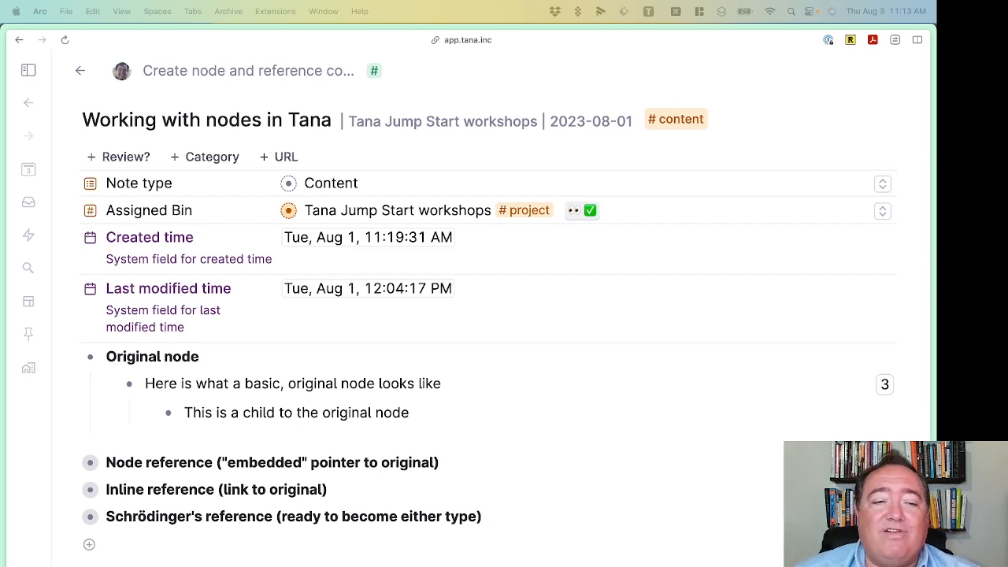
Examine the basic node and its child node under the Original node heading
click(219, 387)
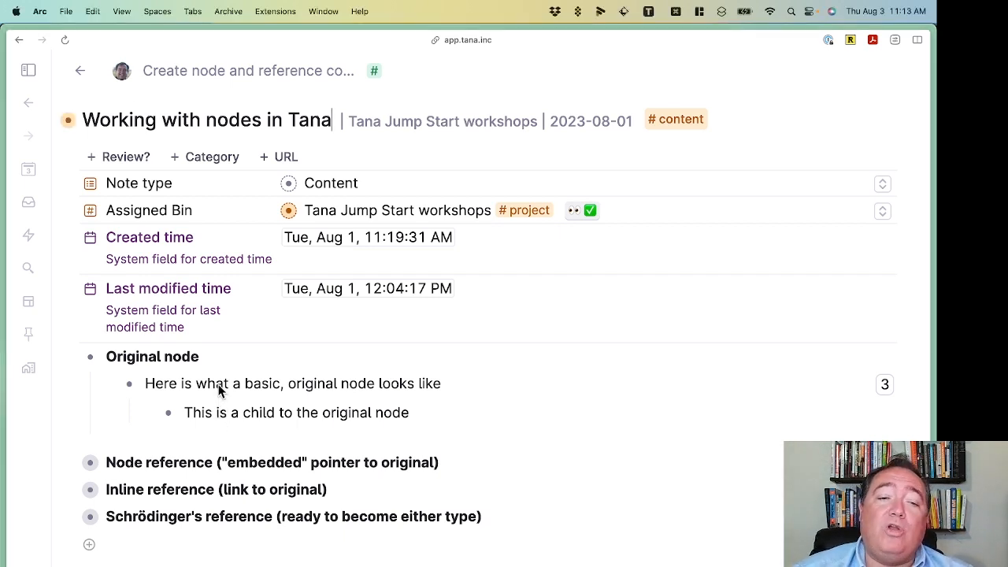
click(223, 383)
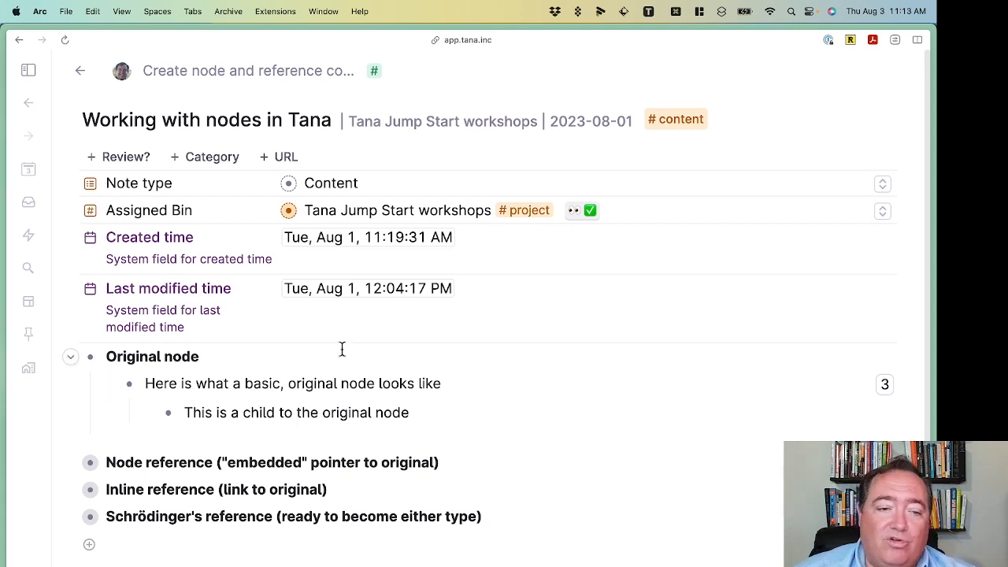
triple_click(118, 359)
triple_click(175, 383)
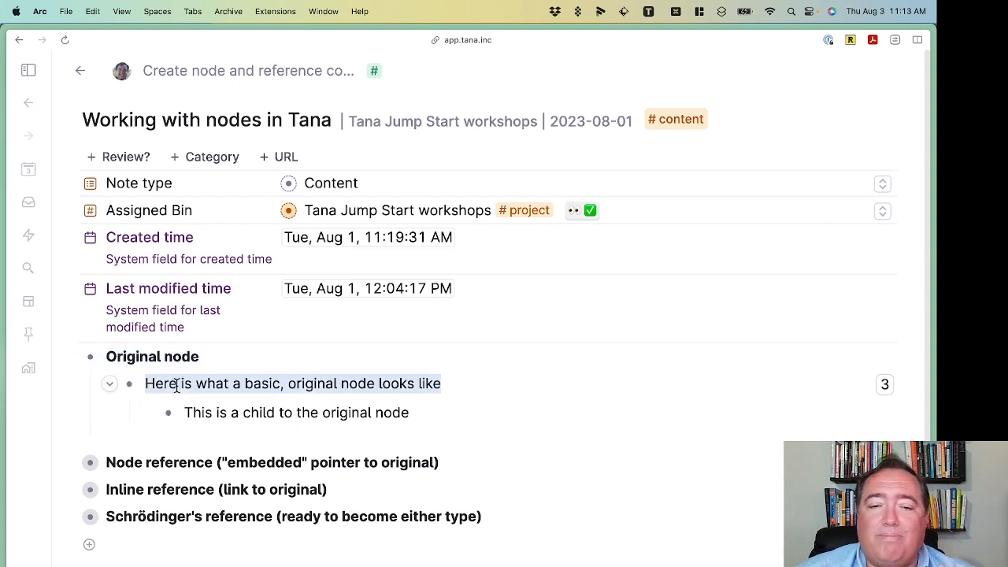
click(530, 357)
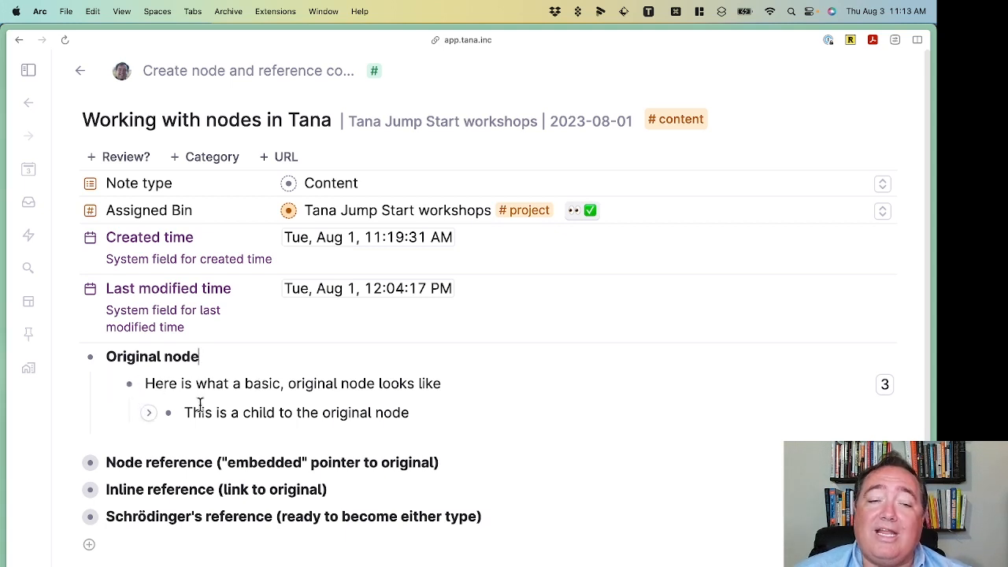
triple_click(184, 386)
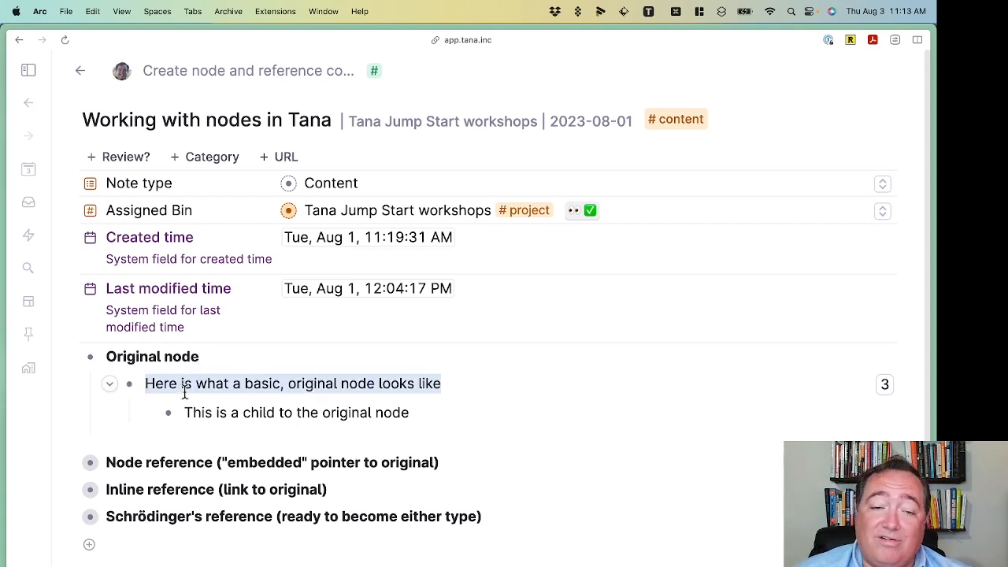
triple_click(237, 411)
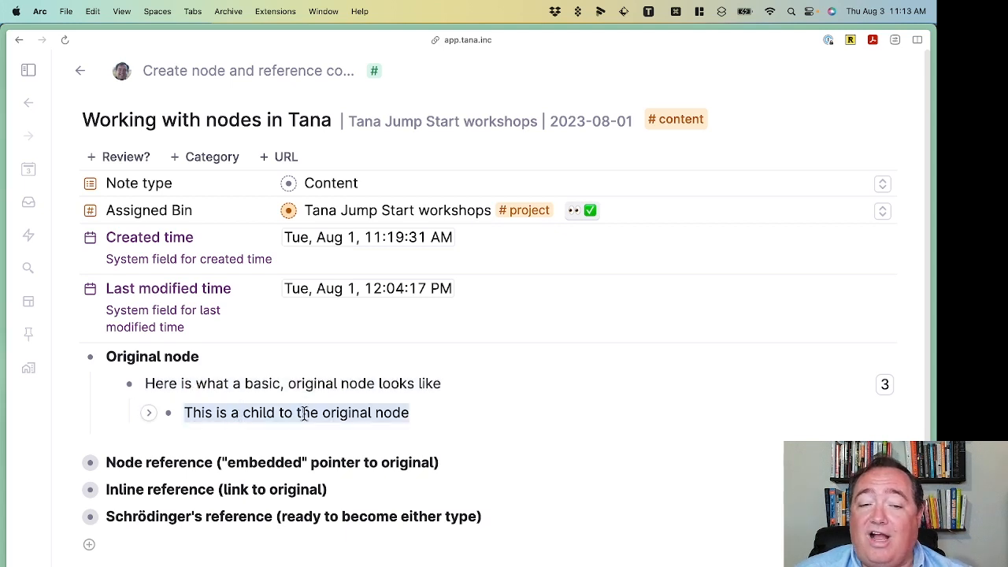
Outdent "This is a child to the original node" to its parent's level and nest it back under the parent
click(485, 401)
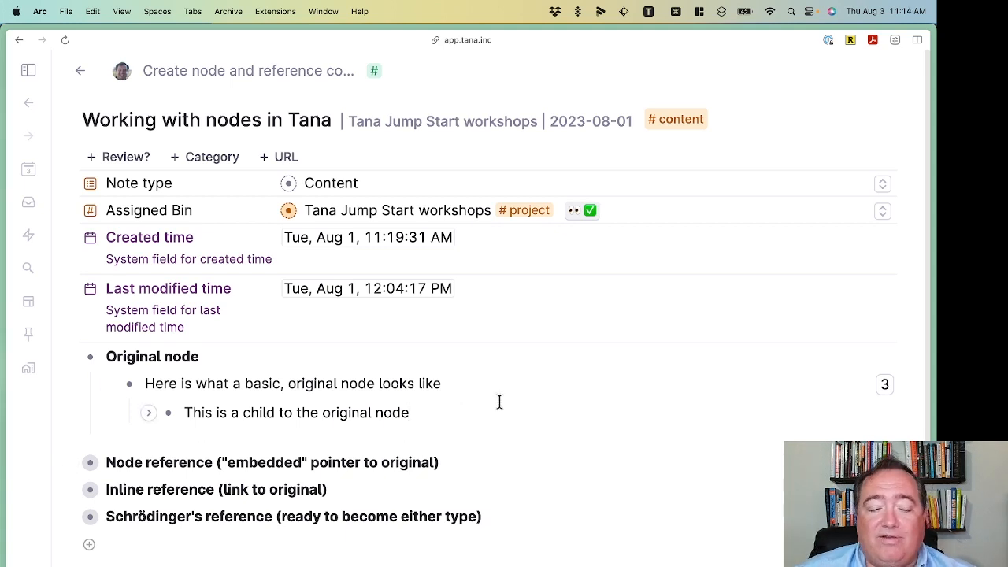
key(shift+Tab)
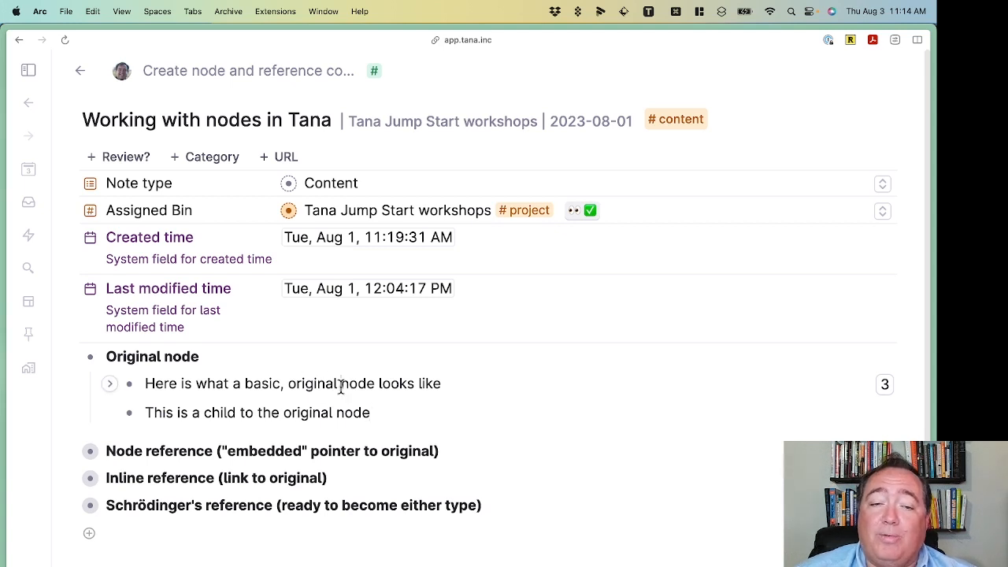
drag(339, 383, 349, 404)
click(396, 410)
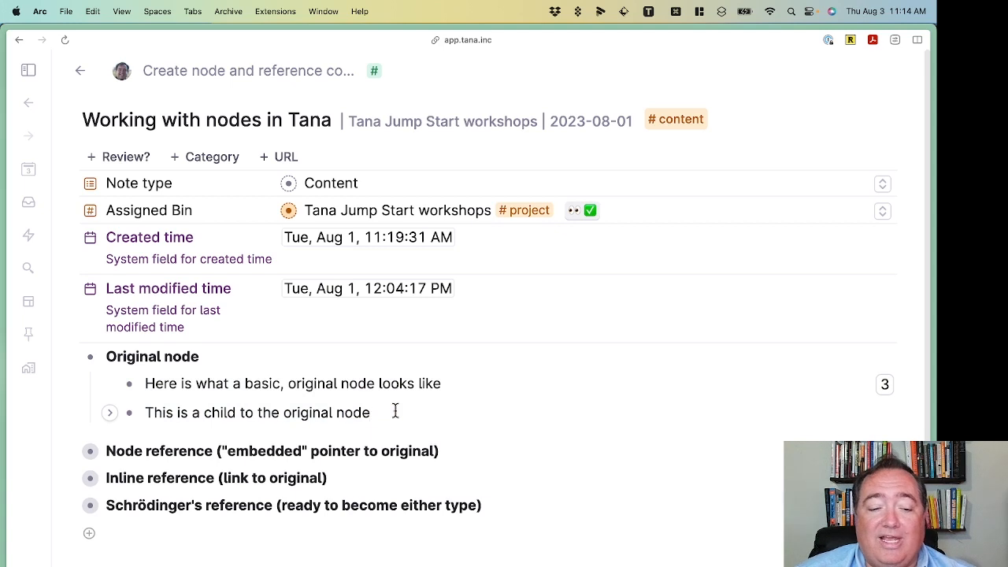
key(Tab)
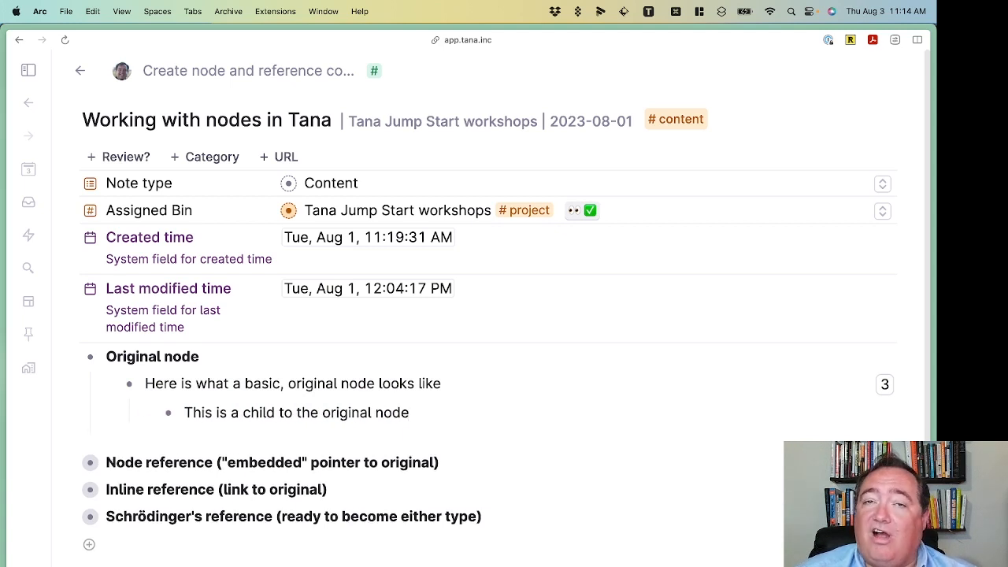
Alternate the child node under Original node repeatedly between sibling level and nested level, leaving it nested under the basic node
triple_click(373, 394)
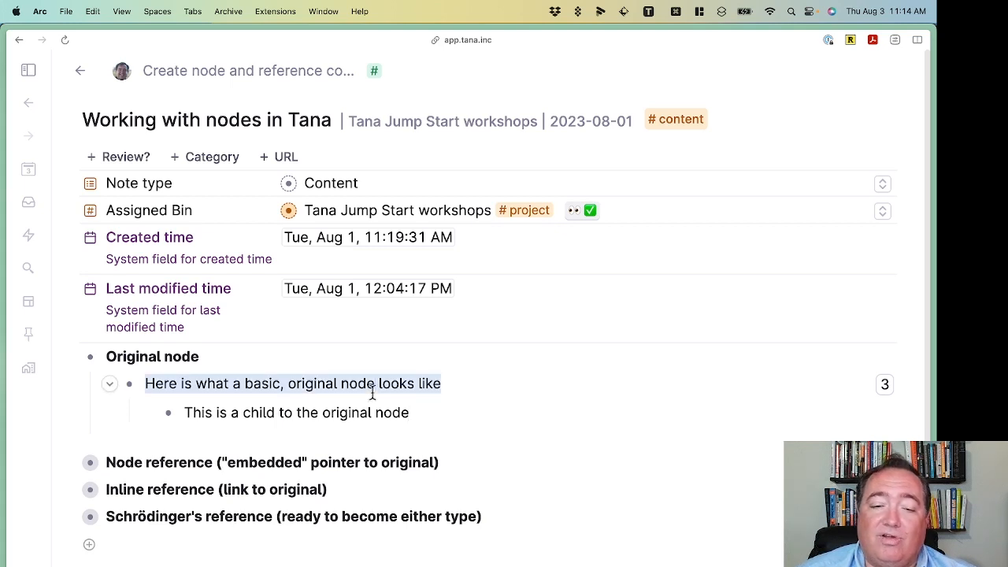
triple_click(371, 413)
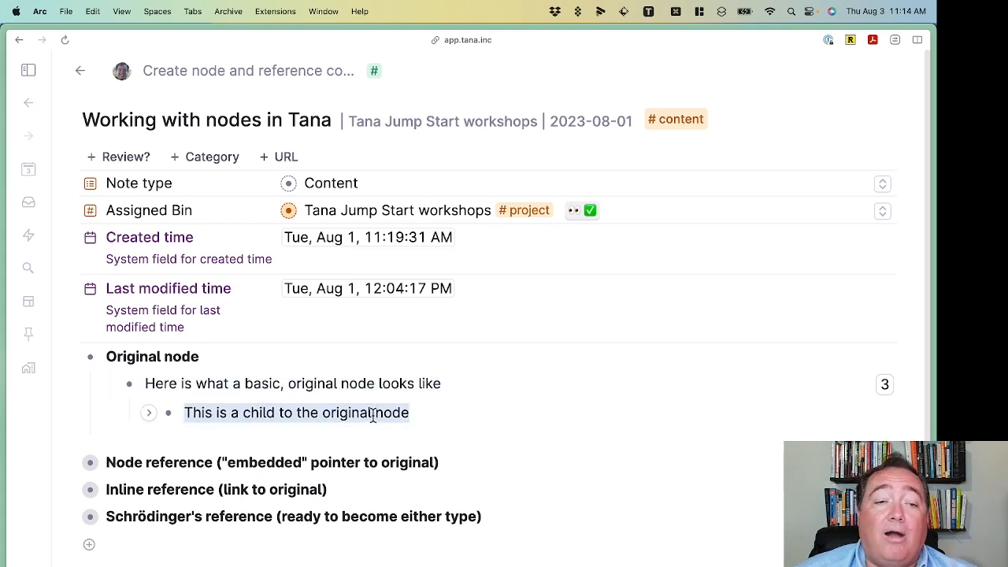
click(476, 411)
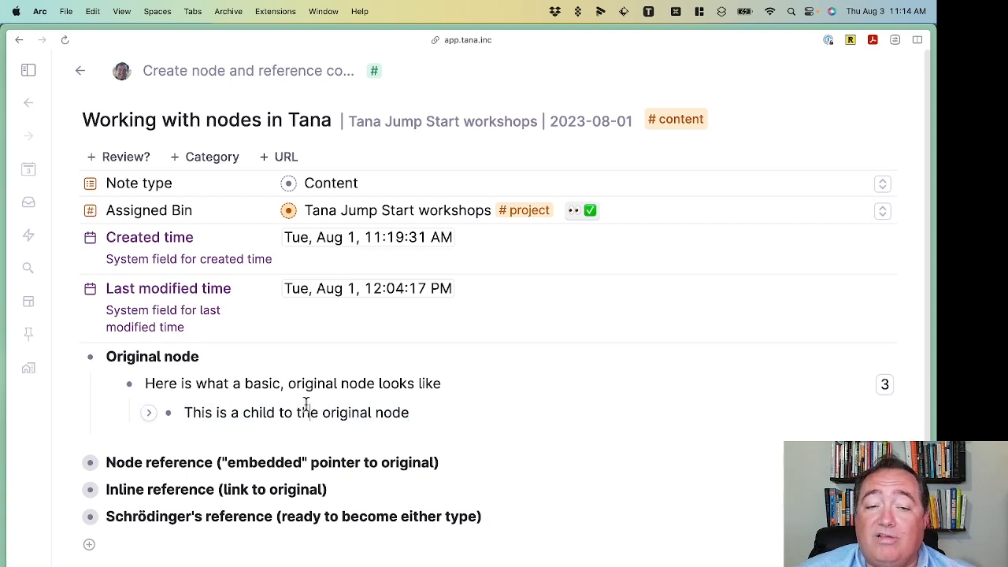
key(shift+Tab)
key(Tab)
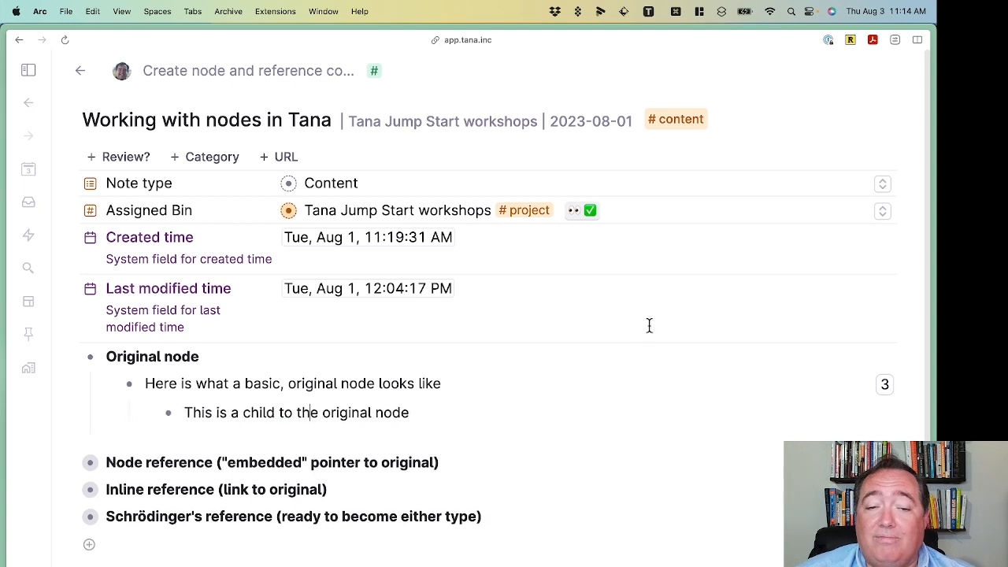
key(shift+Tab)
drag(260, 412, 303, 412)
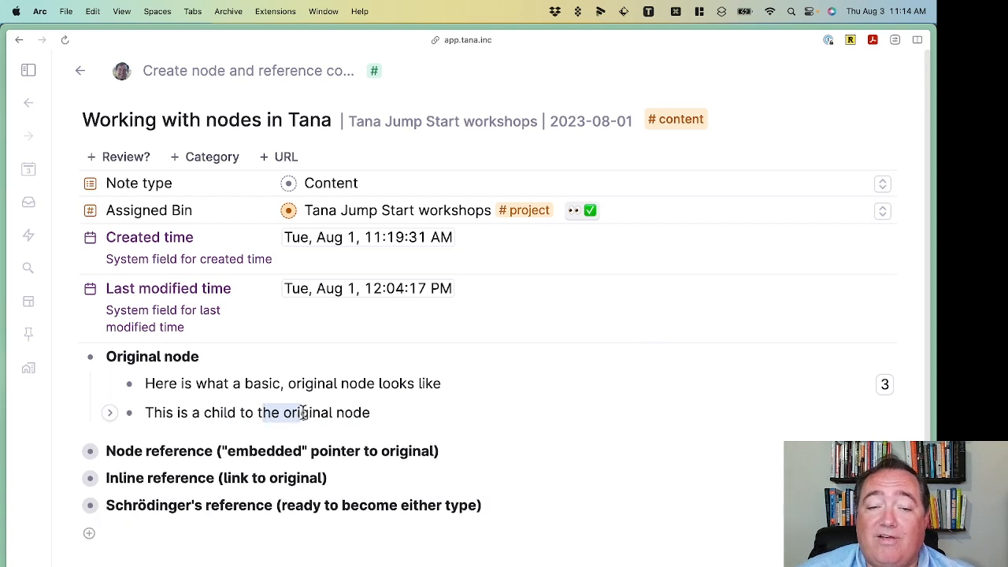
key(Tab)
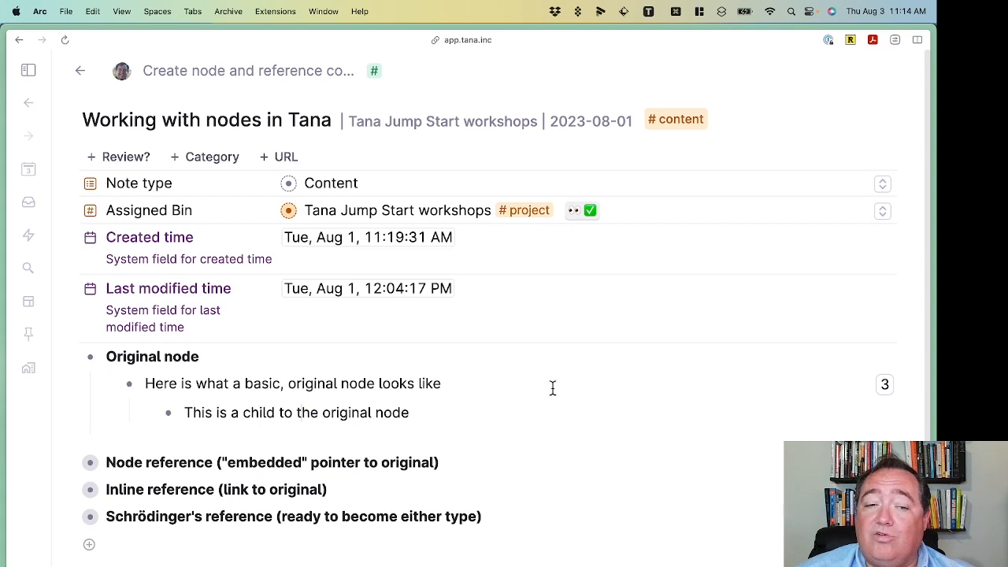
key(shift+Tab)
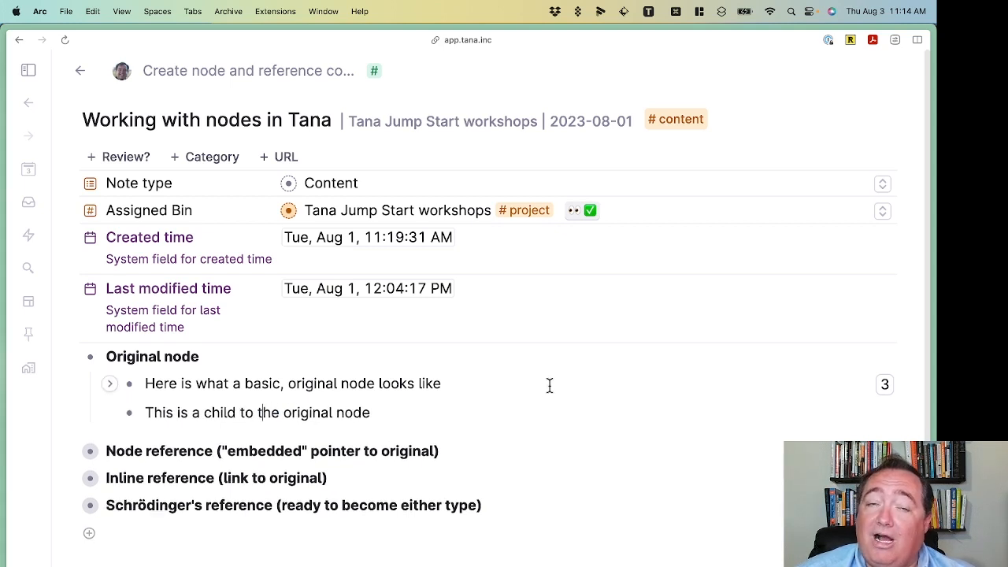
key(Tab)
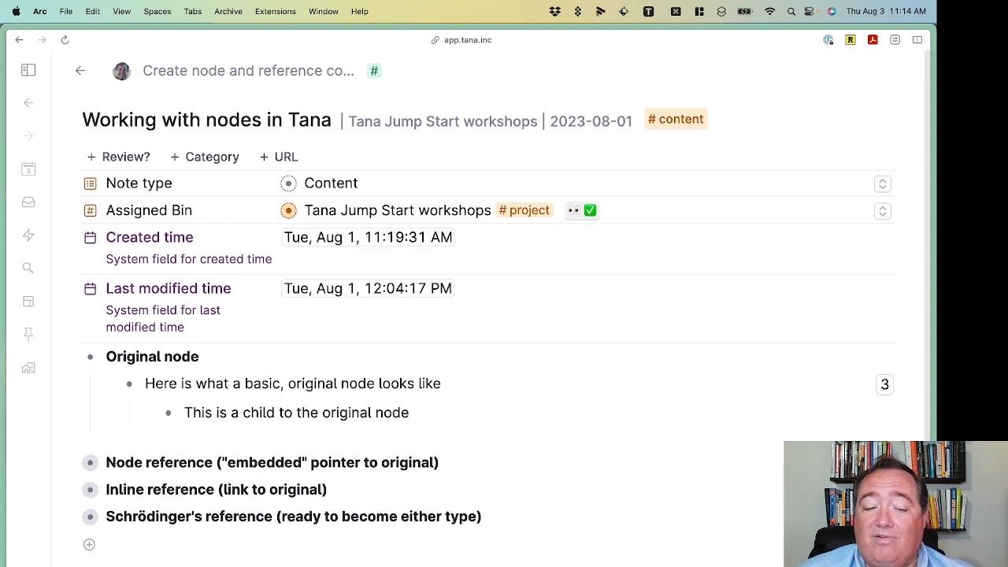
key(shift+Tab)
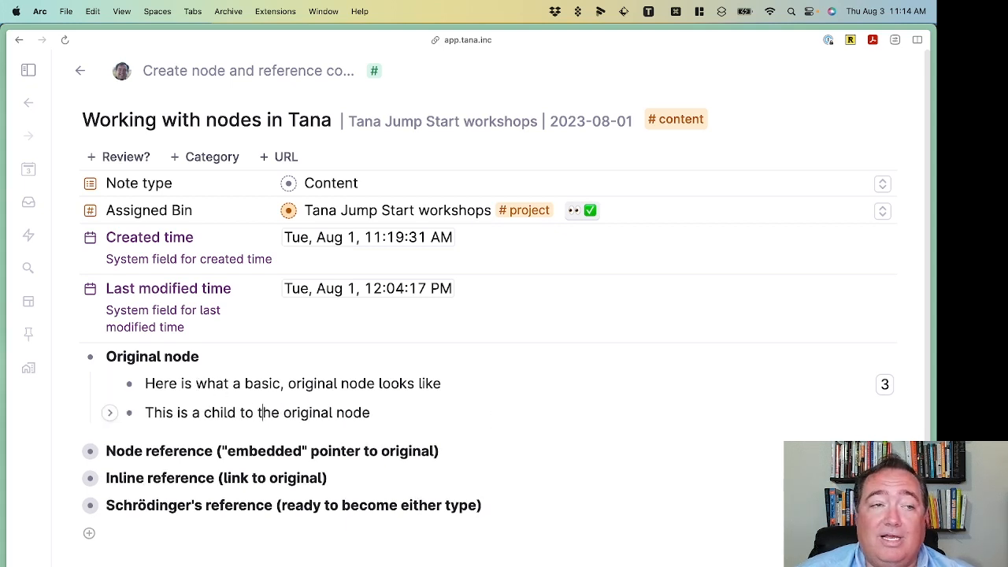
key(Tab)
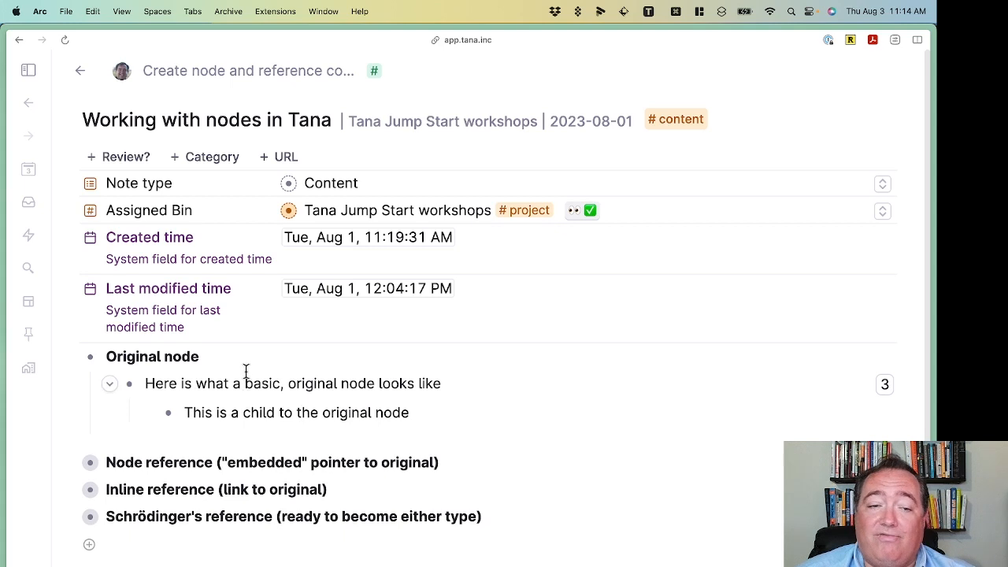
Expand the Node reference section with its embedded node, and have the Original node section expanded as well
key(super+Up)
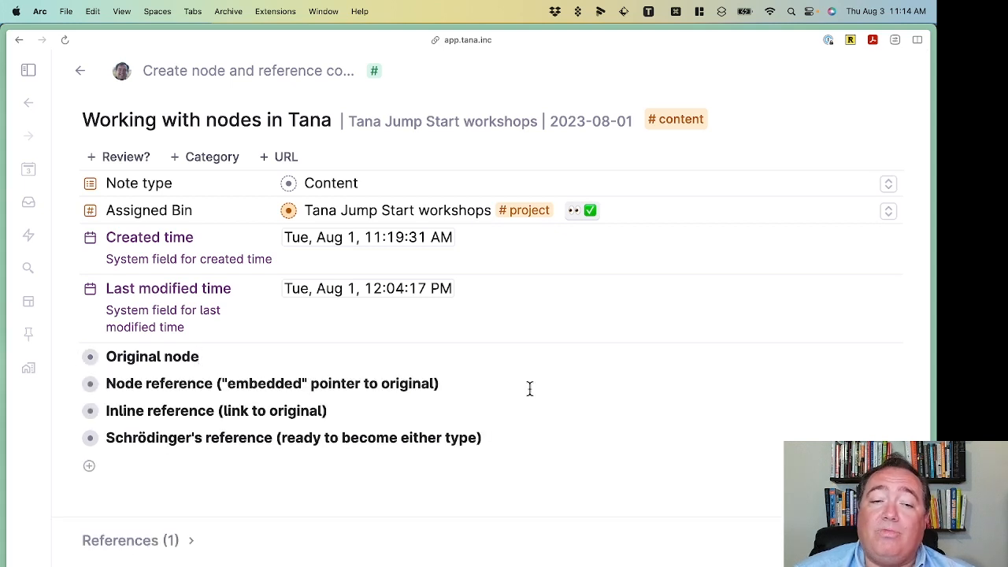
key(super+Down)
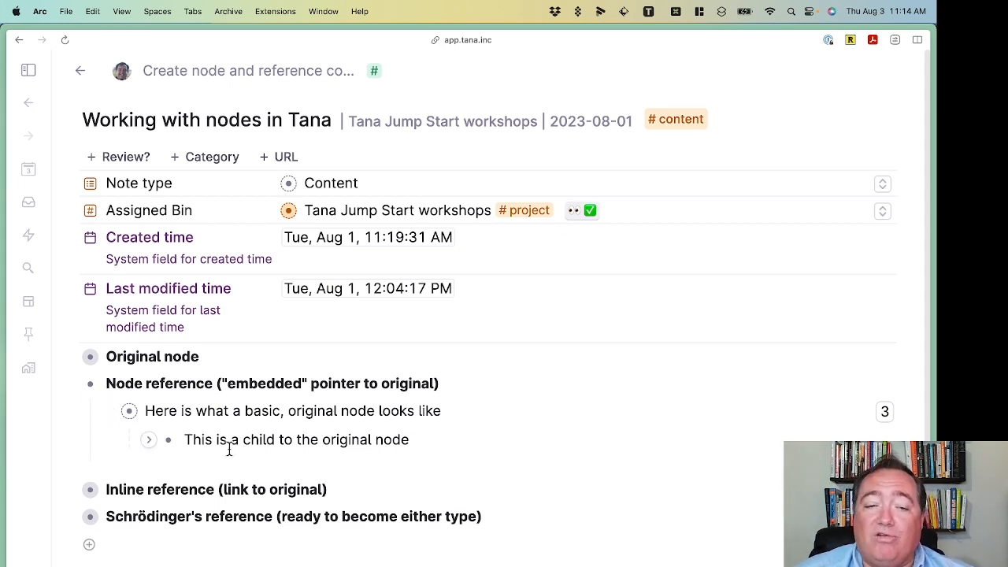
click(109, 413)
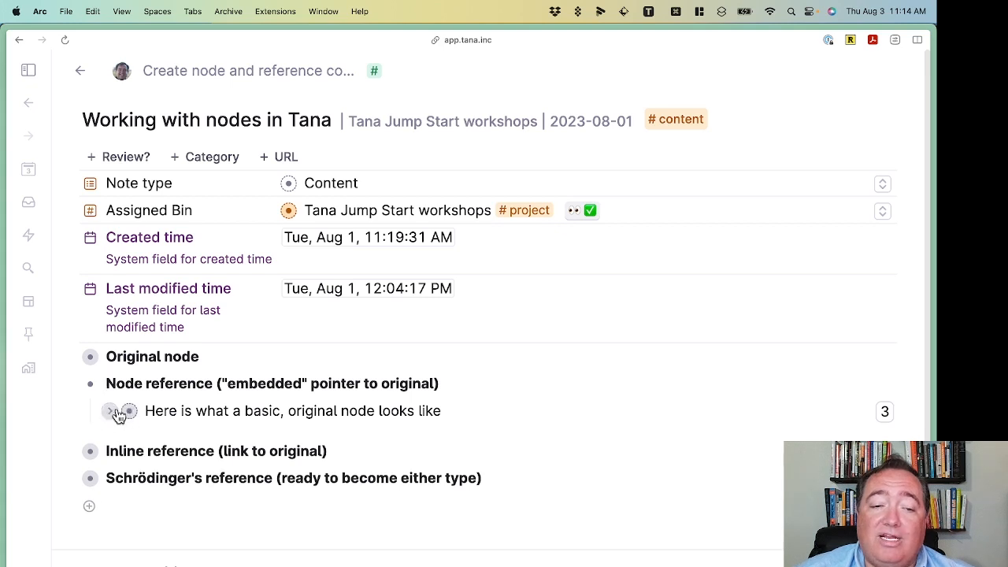
click(110, 411)
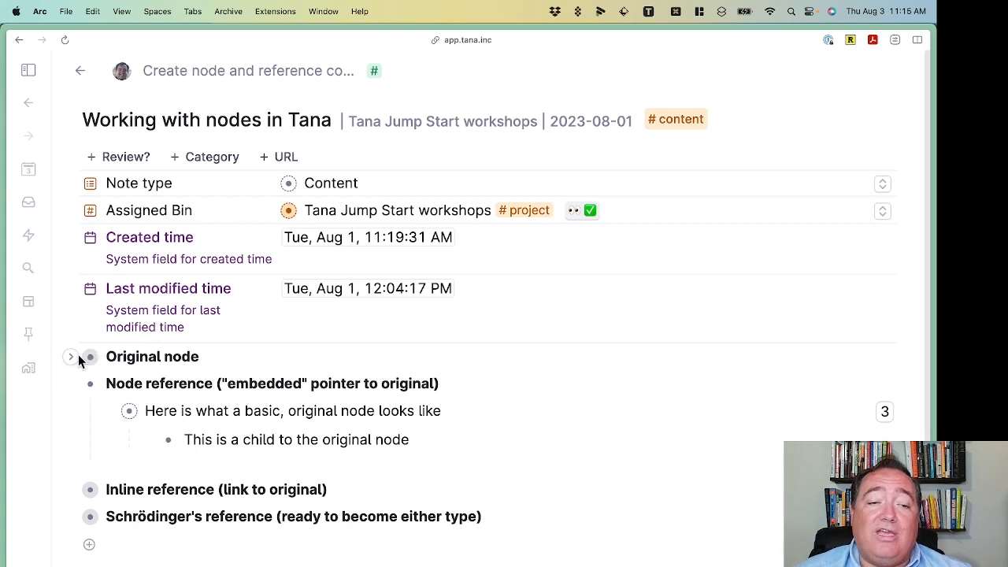
click(72, 356)
Add a "More here" node below the child in the embedded reference and delete it again
scroll(178, 487, down, 1)
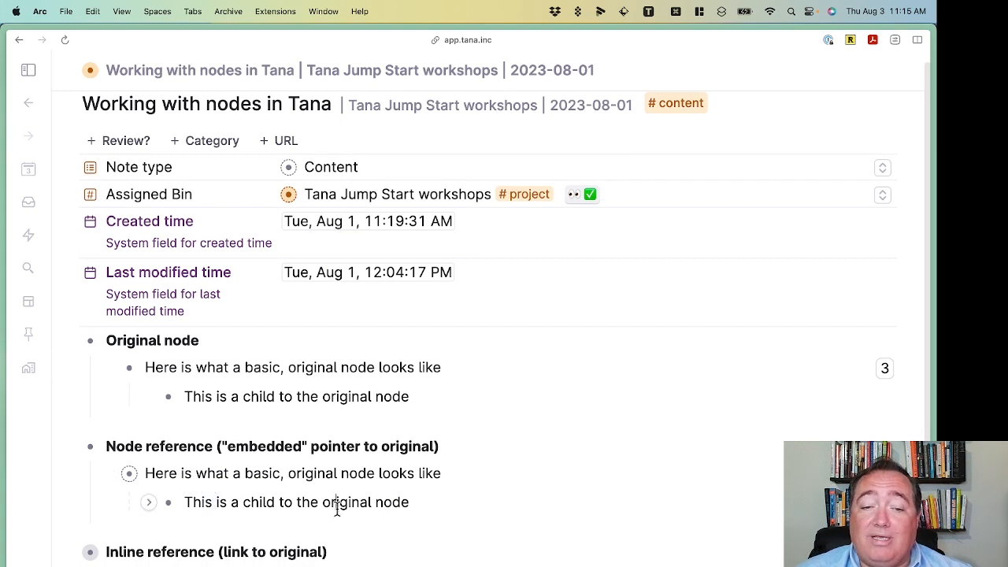
click(412, 503)
key(Return)
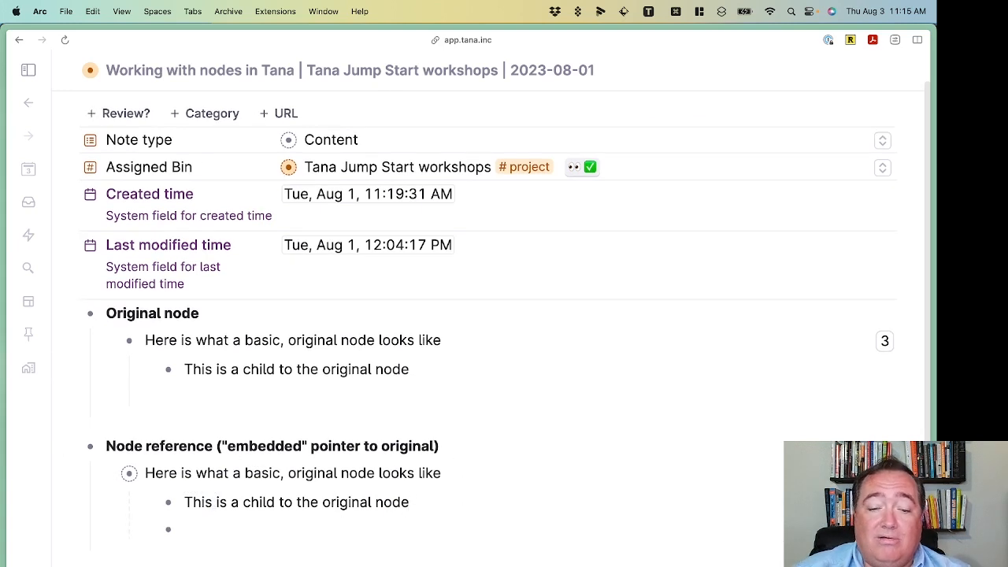
text(More here)
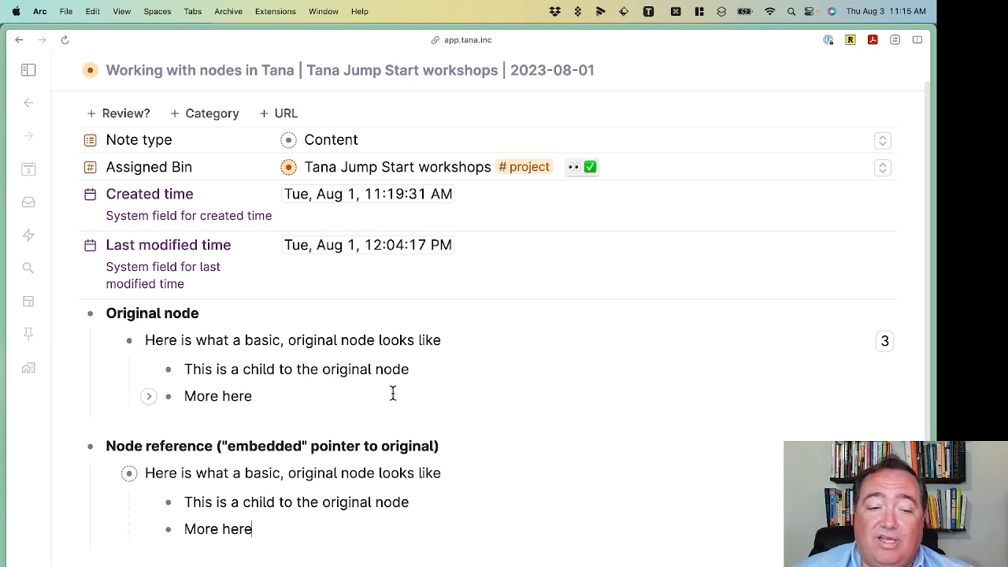
key(Escape)
key(BackSpace)
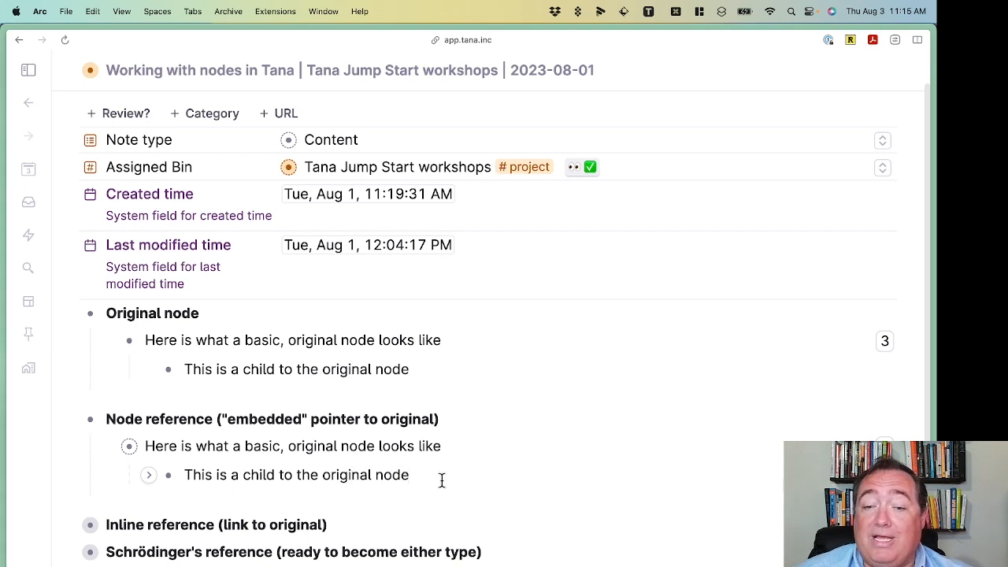
Append "- change th" to the text of the child node in the embedded reference
text(- change the)
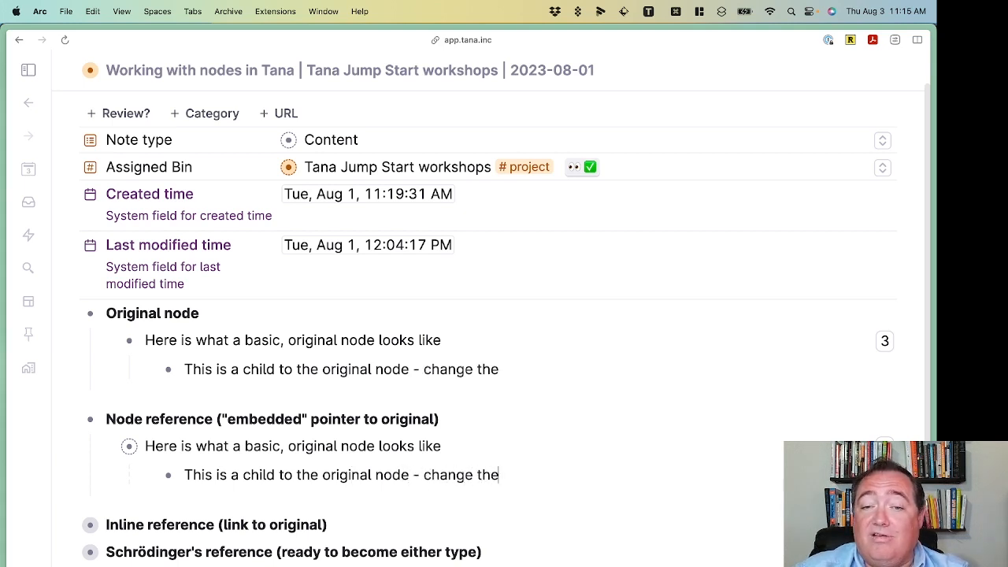
key(BackSpace)
text(is)
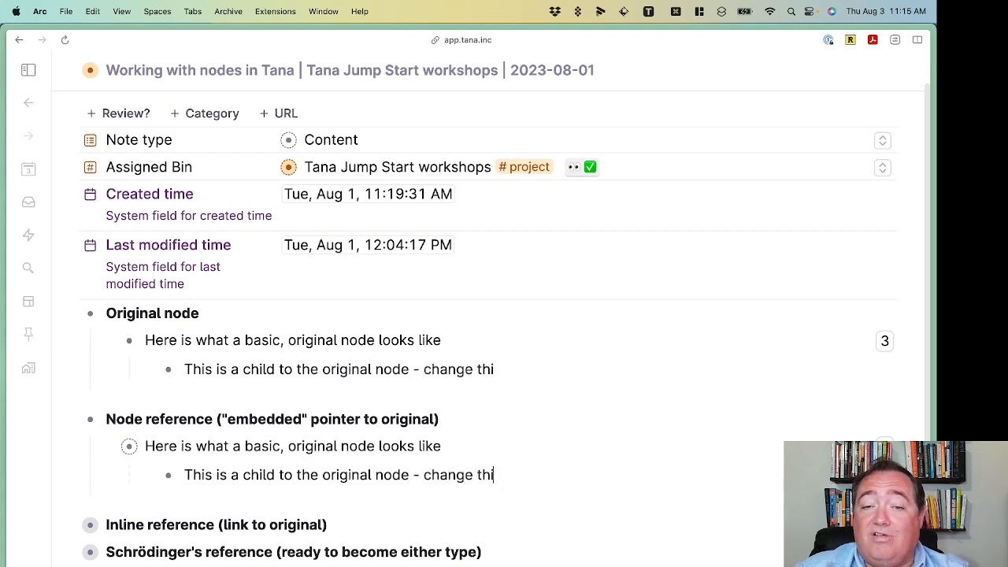
key(BackSpace)
key(BackSpace)
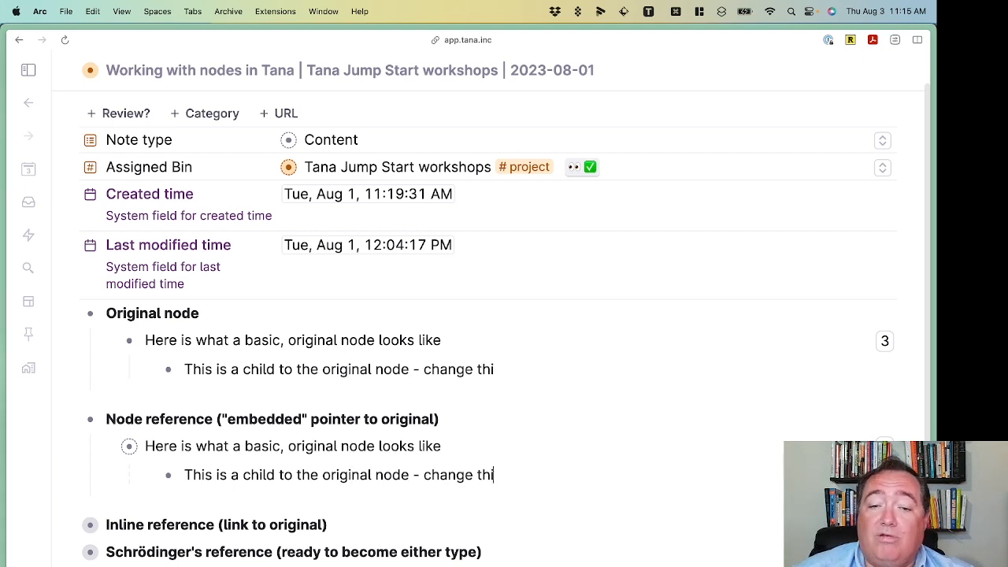
Remove the appended "- change th" from the child node in the embedded reference
key(shift+Left)
key(shift+Left)
key(shift+Left)
key(shift+Left)
key(shift+Left)
key(shift+Left)
key(shift+Left)
key(shift+Left)
key(shift+Left)
key(shift+Left)
key(shift+Left)
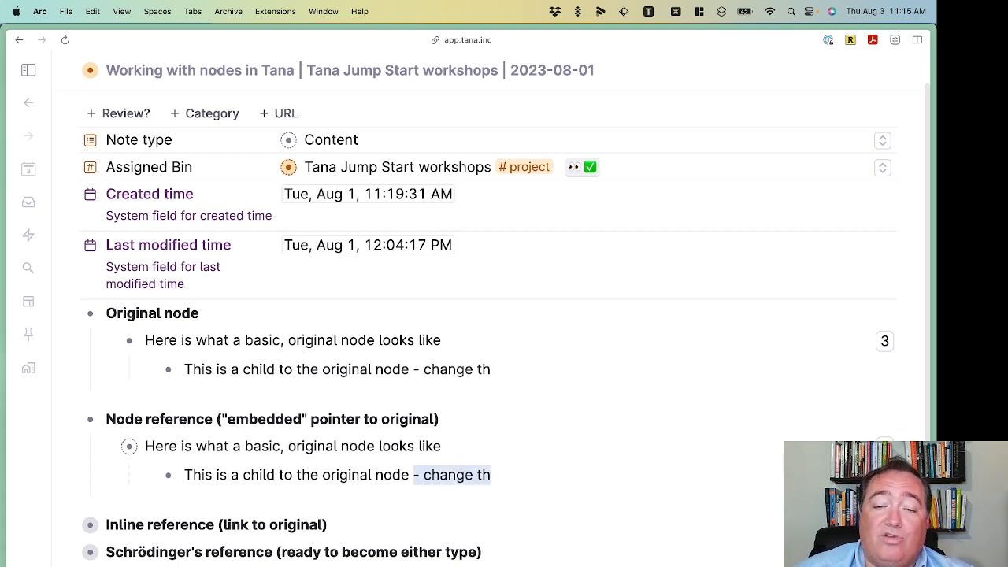
key(BackSpace)
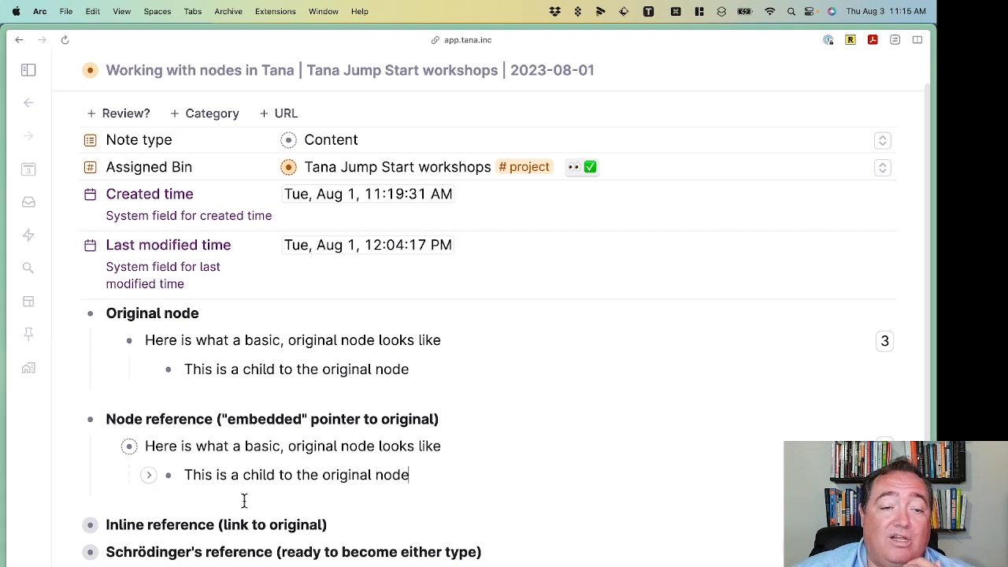
Collapse the embedded node under Node reference and the basic node under Original node
click(109, 447)
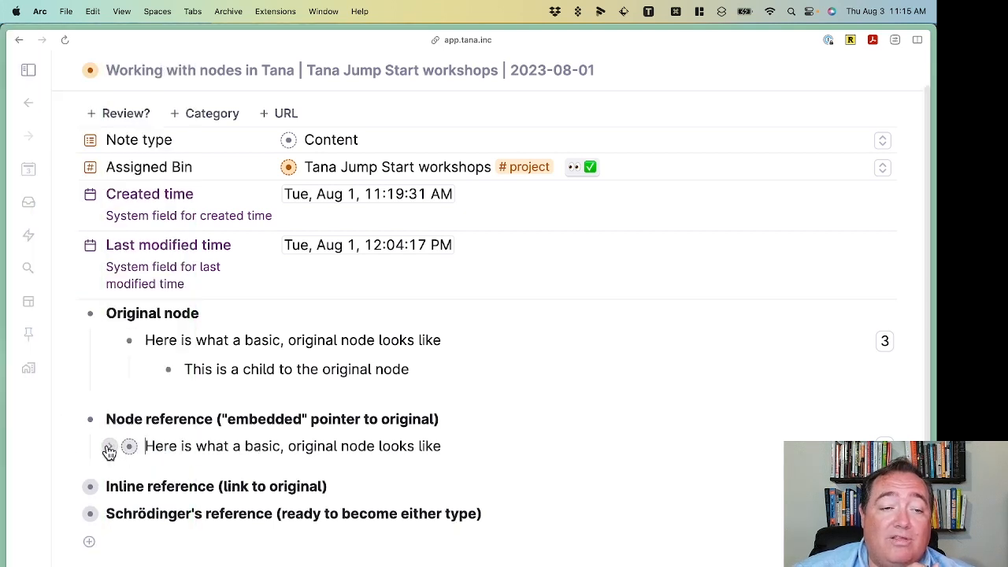
click(111, 344)
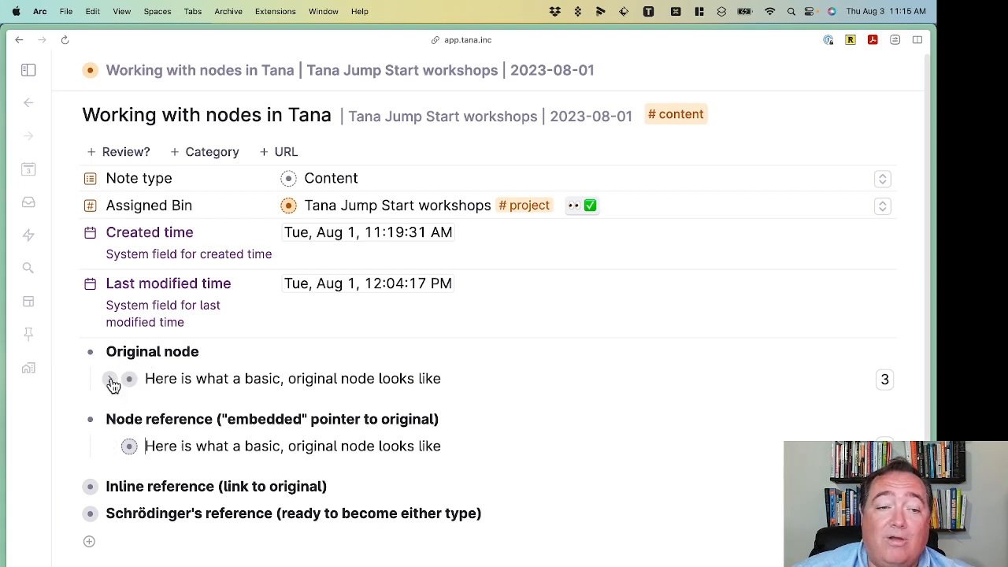
Expand the basic node under Original node to view its child, and collapse it again
click(111, 378)
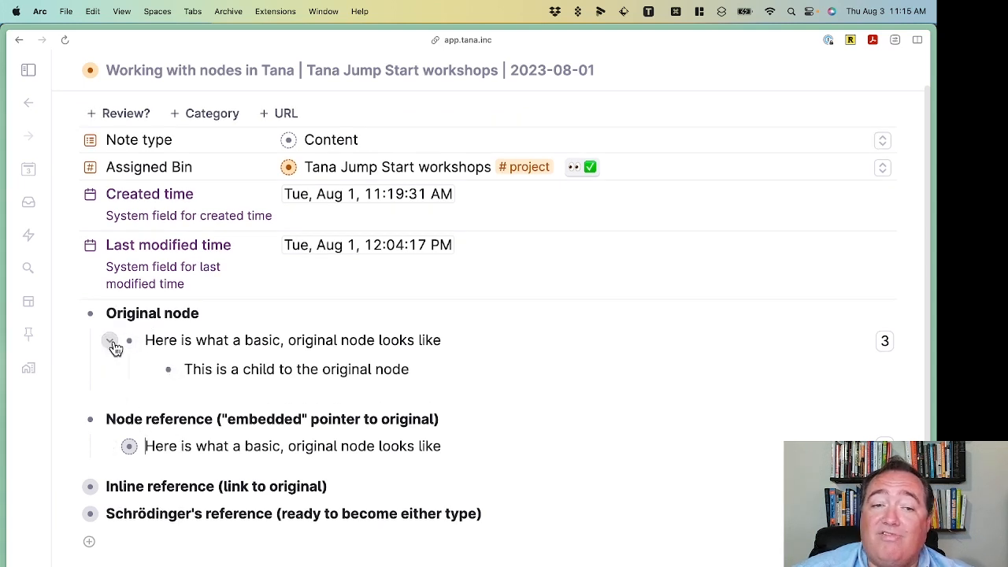
click(111, 343)
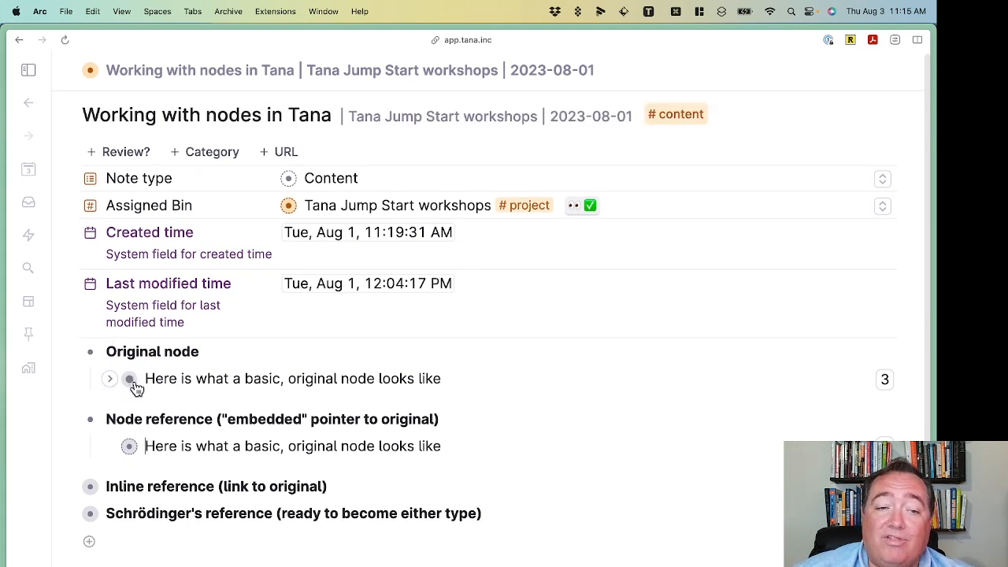
click(144, 454)
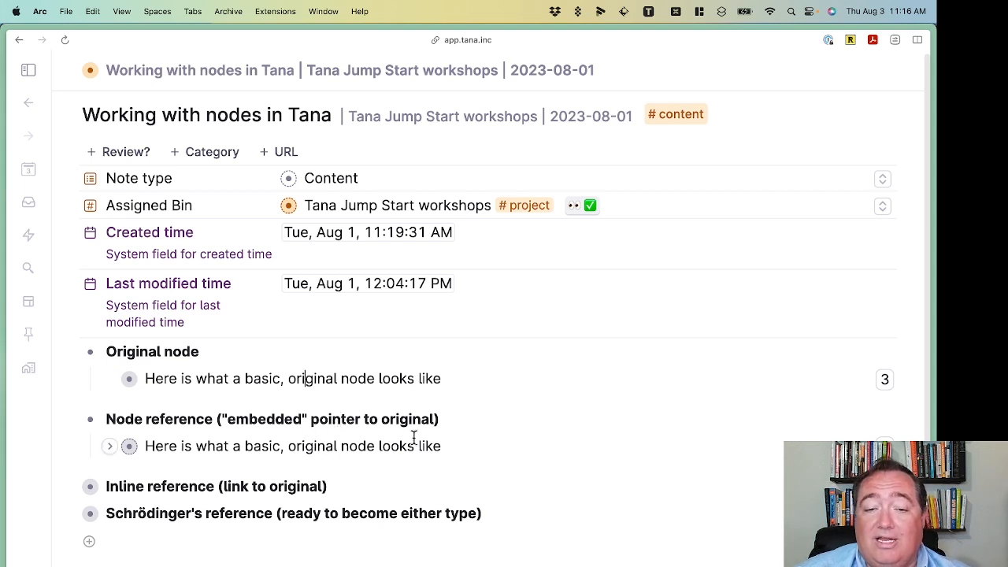
Copy the embedded node under Node reference and paste it as a reference below its own child node
click(446, 443)
key(super+c)
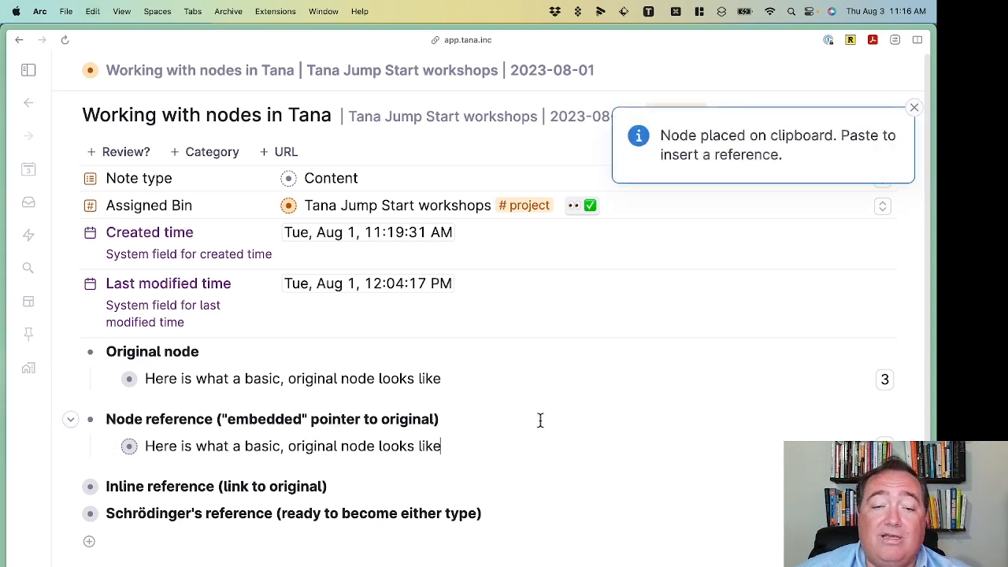
key(Return)
key(Tab)
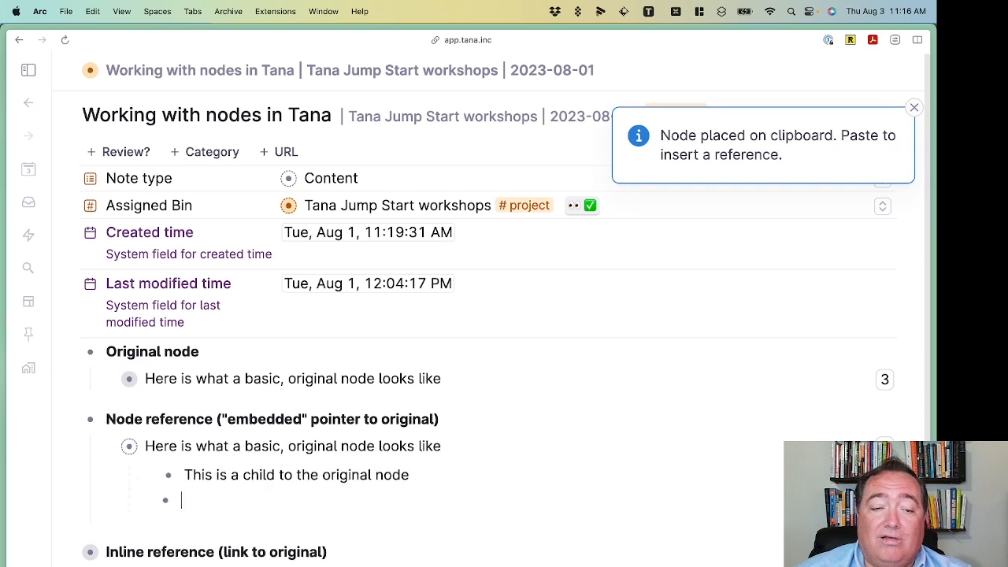
key(super+v)
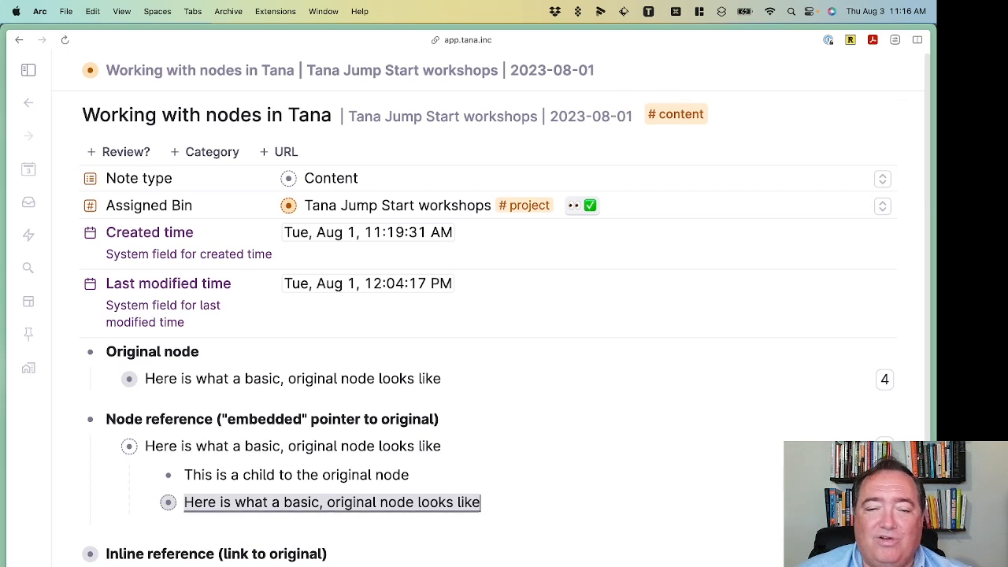
Delete the pasted reference below the child of the embedded node
click(185, 475)
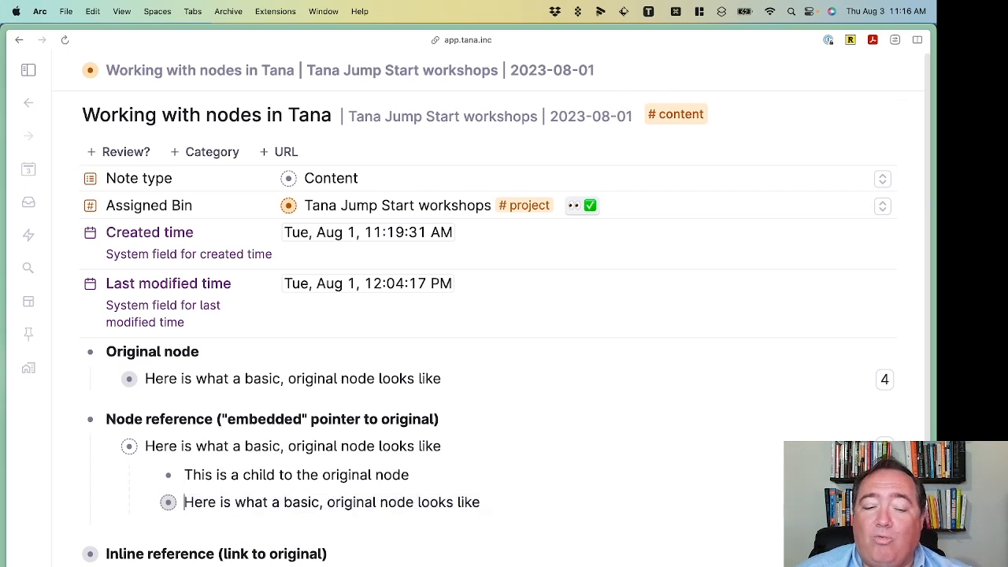
key(Escape)
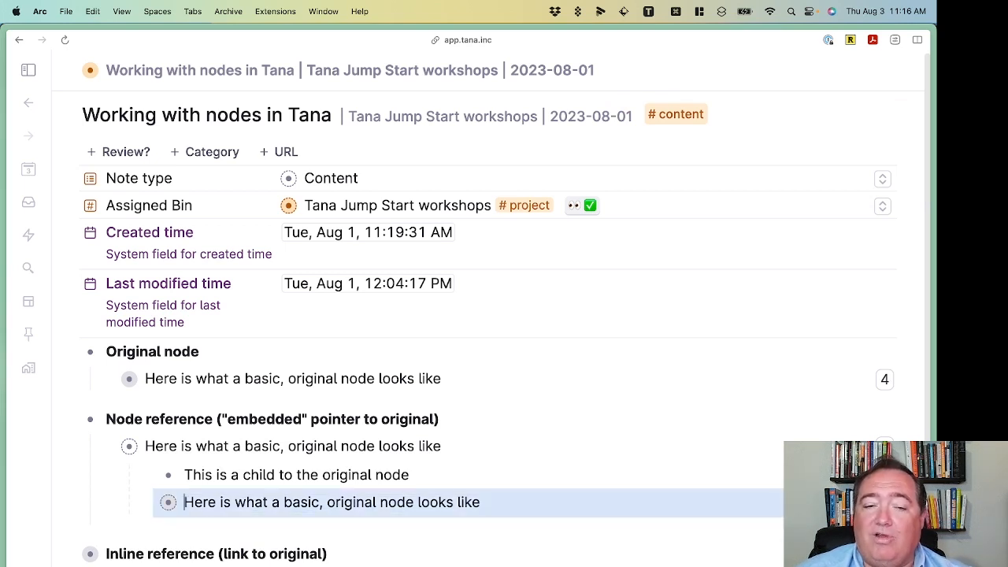
key(BackSpace)
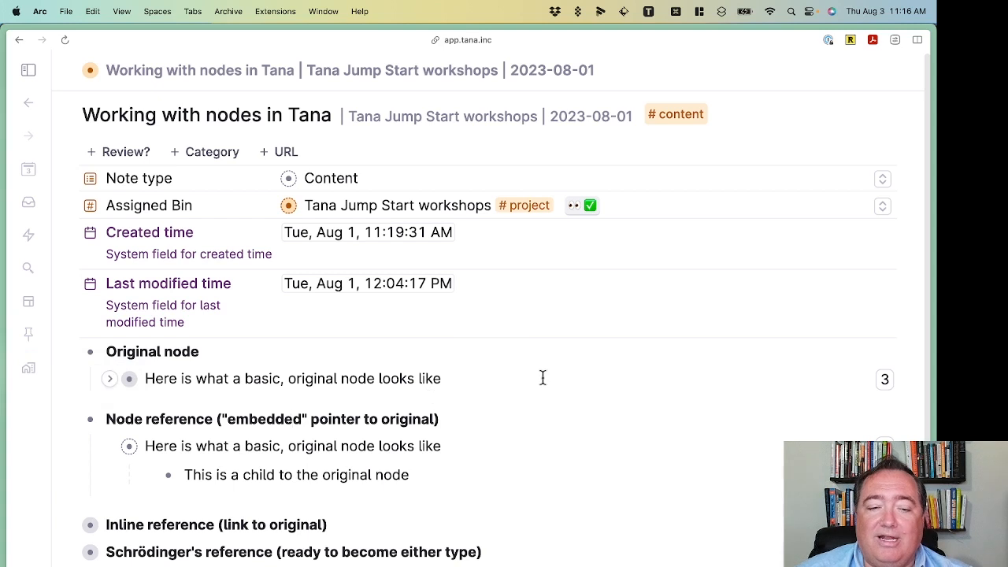
Collapse the embedded node and the Original node and Node reference sections, and expand the Inline reference section
key(Down)
key(super+Up)
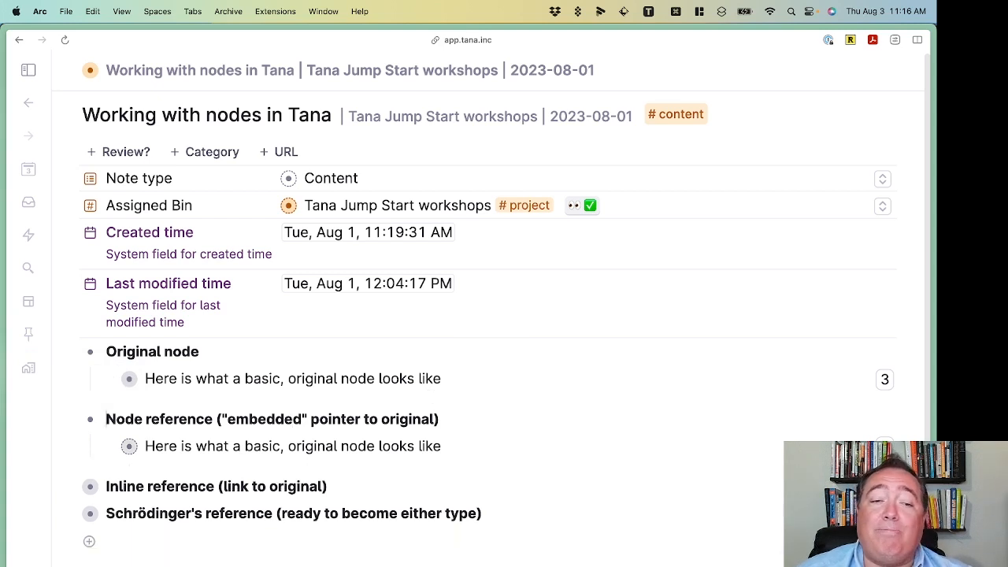
key(Up)
key(super+Up)
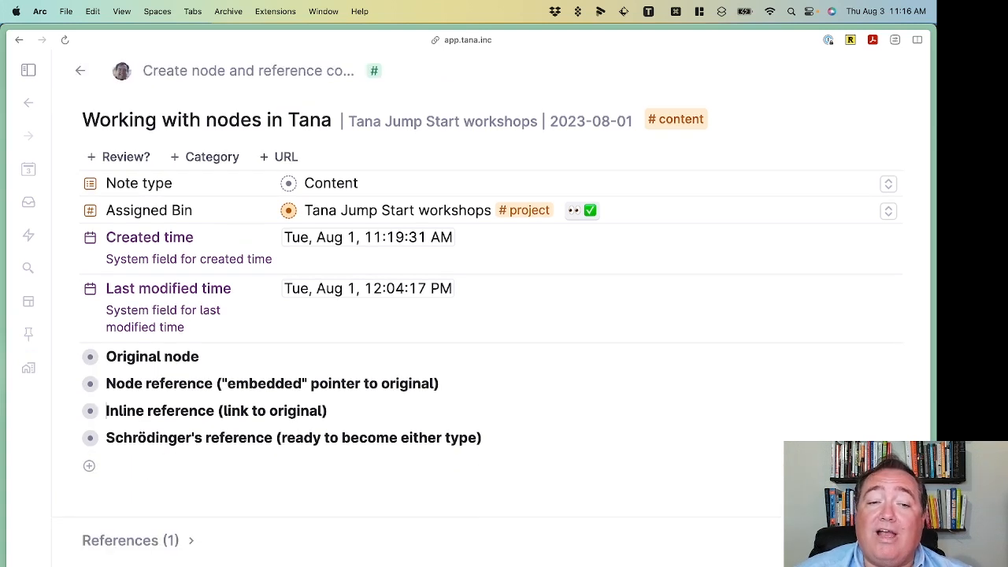
key(super+Down)
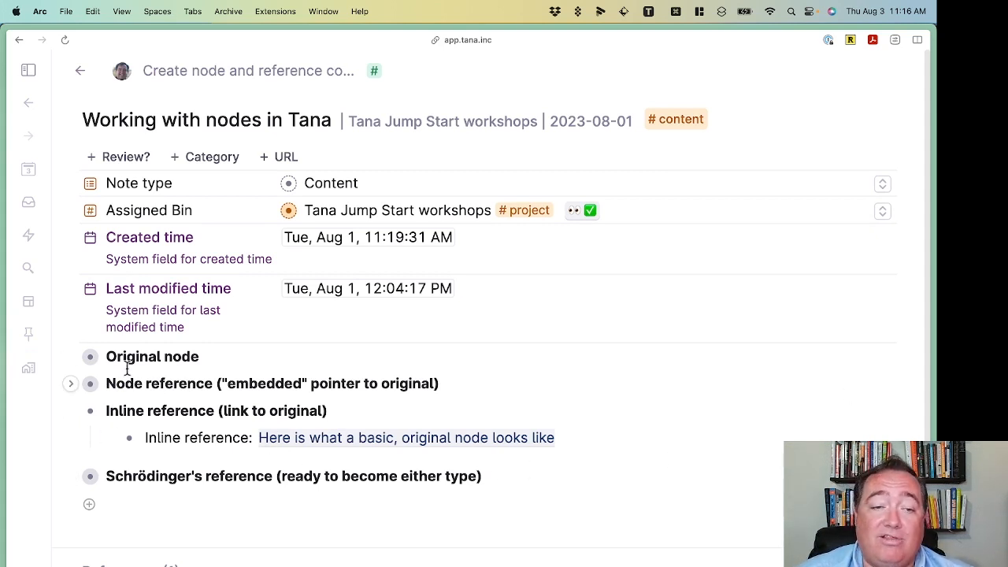
Expand the Original node section and add an empty node below the existing inline reference
click(71, 356)
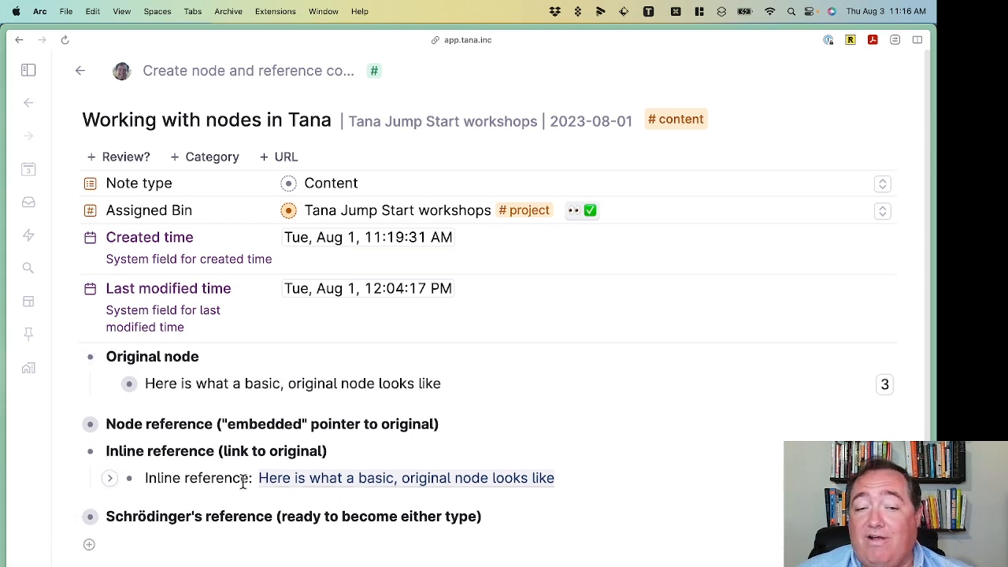
click(675, 478)
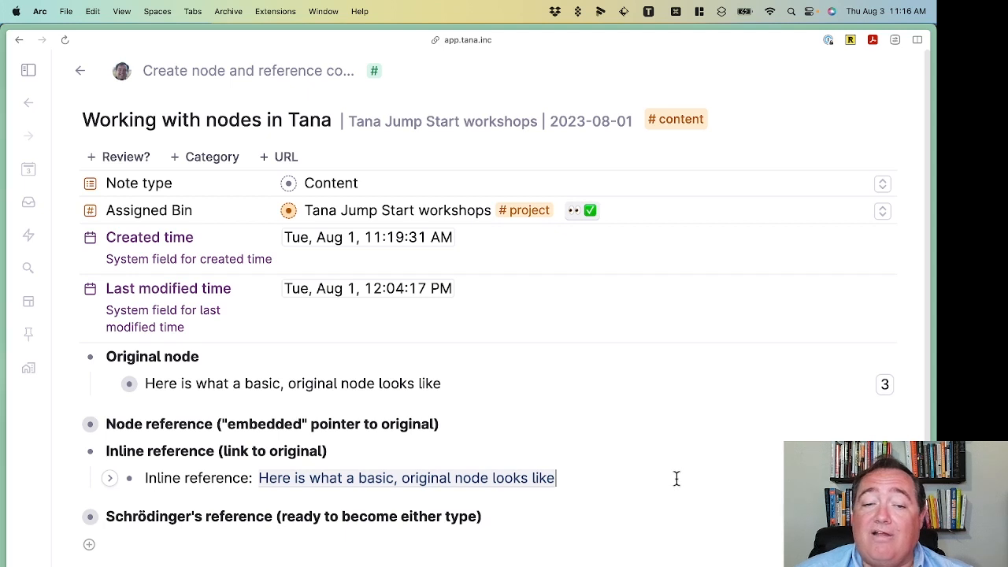
key(Return)
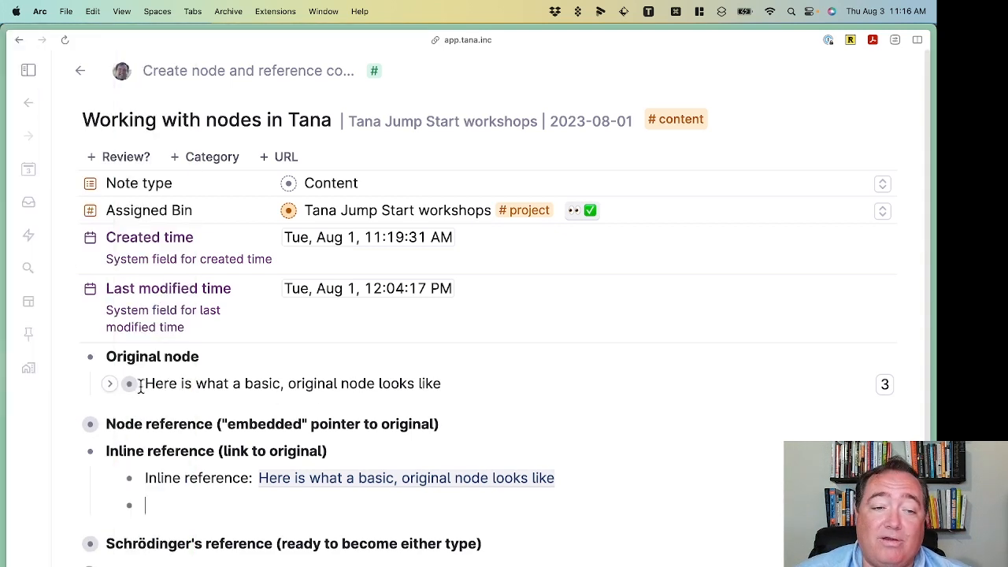
Expand the Node reference section and append "dasadsf" to the embedded node's text
drag(129, 384, 74, 433)
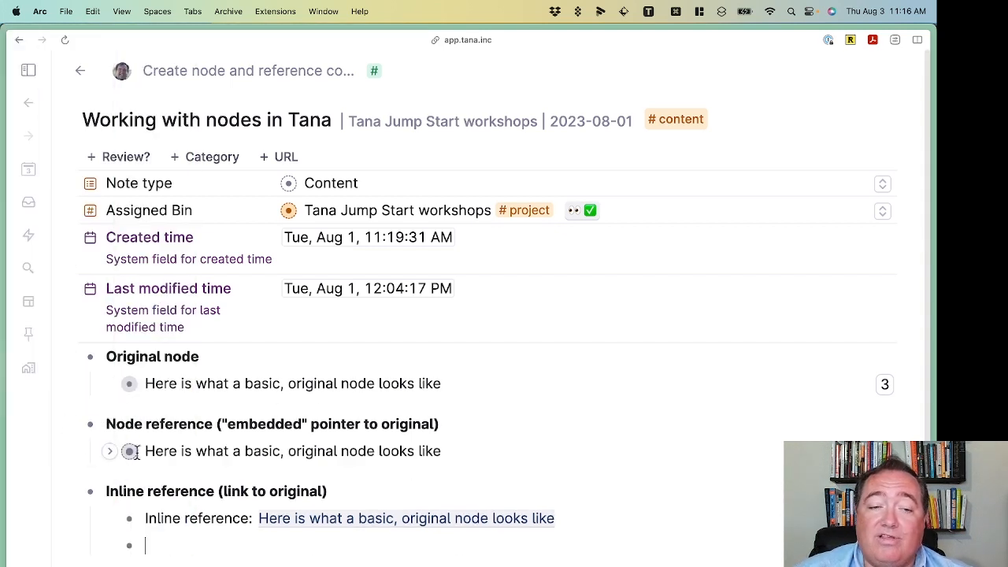
click(173, 454)
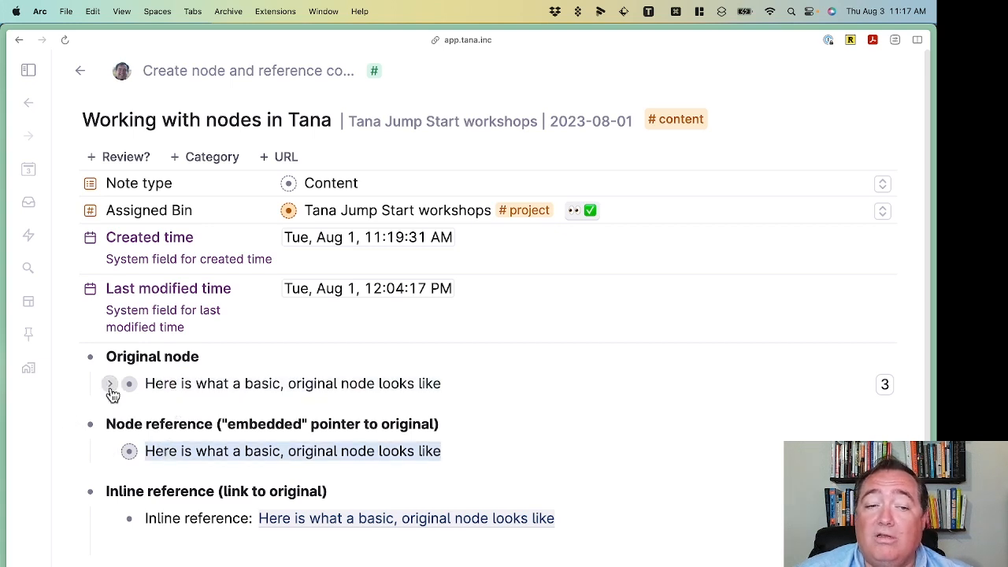
click(513, 435)
text(dasadsf)
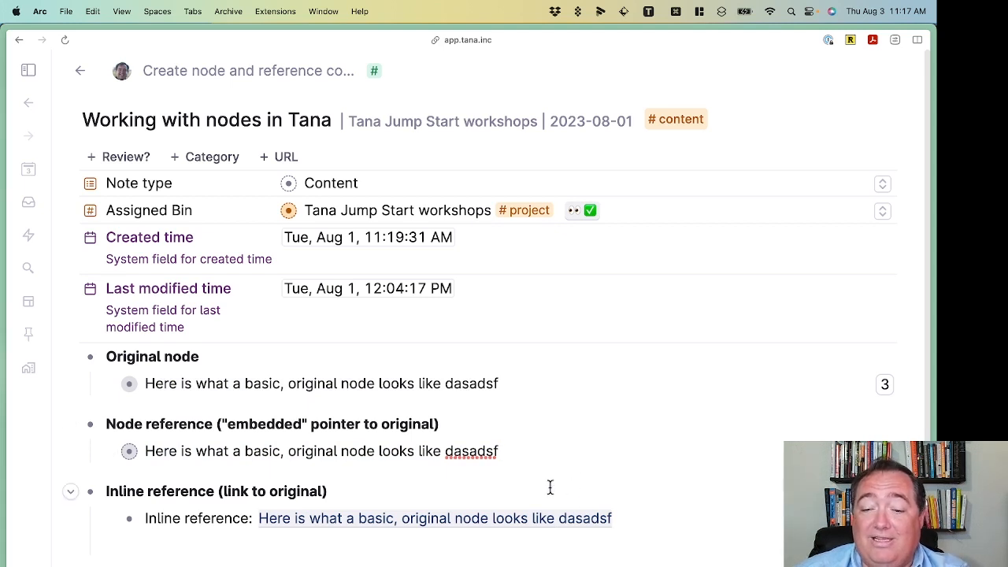
Remove the appended "dasadsf" from the embedded node's text
key(BackSpace)
key(BackSpace)
key(BackSpace)
key(BackSpace)
key(BackSpace)
key(BackSpace)
key(BackSpace)
key(BackSpace)
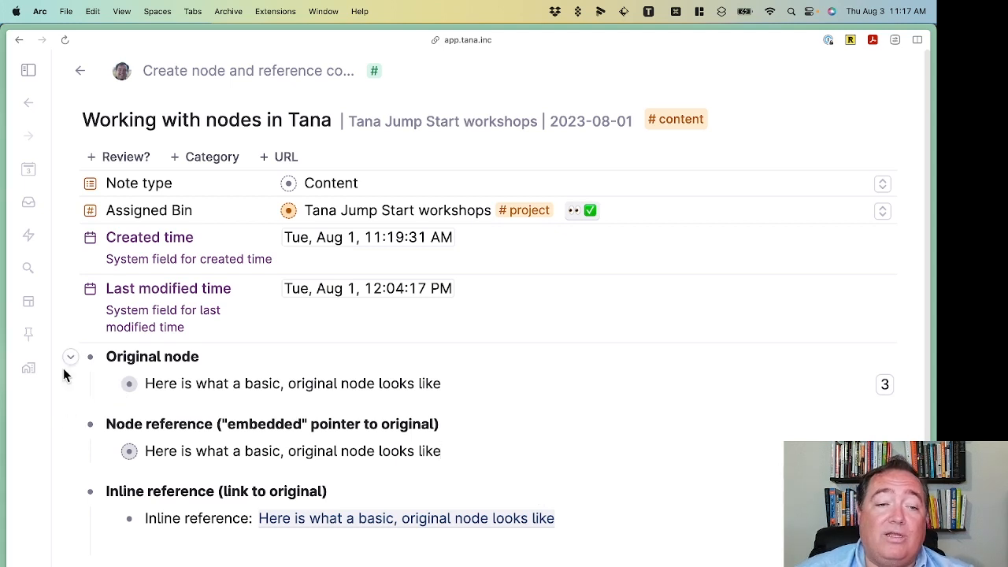
Collapse the Original node and Node reference sections, and indent the empty node under the inline reference with the text "asdfasdijapisfa sj"
click(71, 360)
click(70, 385)
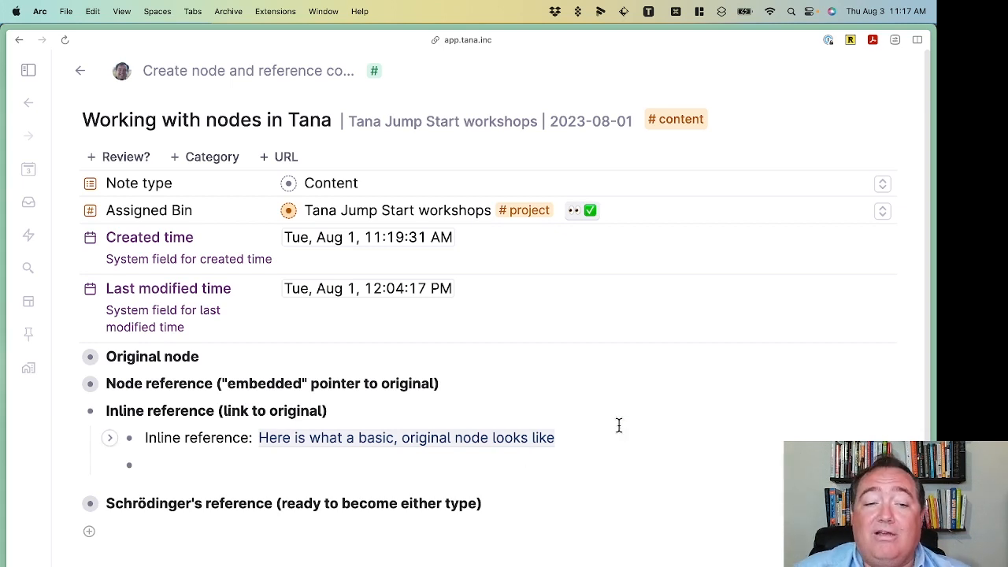
key(Tab)
text(asdfasdijapisfa sj)
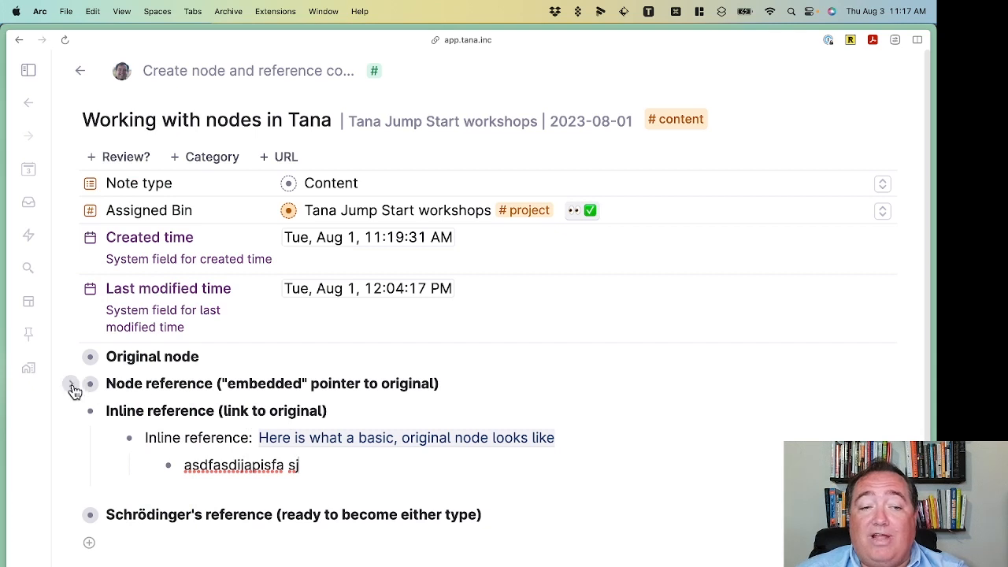
Expand the Node reference section to compare the embedded node's child, and collapse it again
click(73, 389)
click(108, 417)
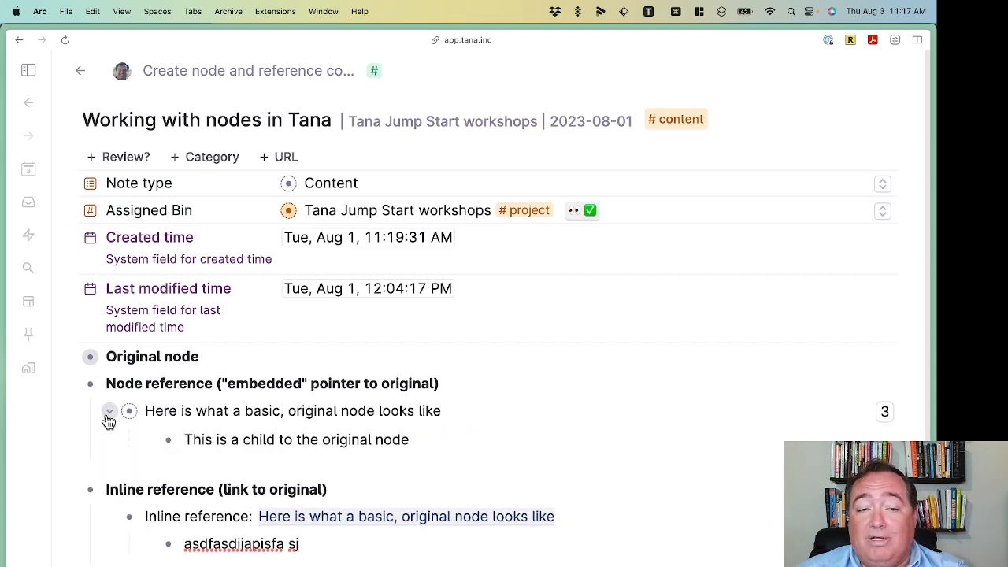
click(108, 417)
click(108, 417)
click(108, 417)
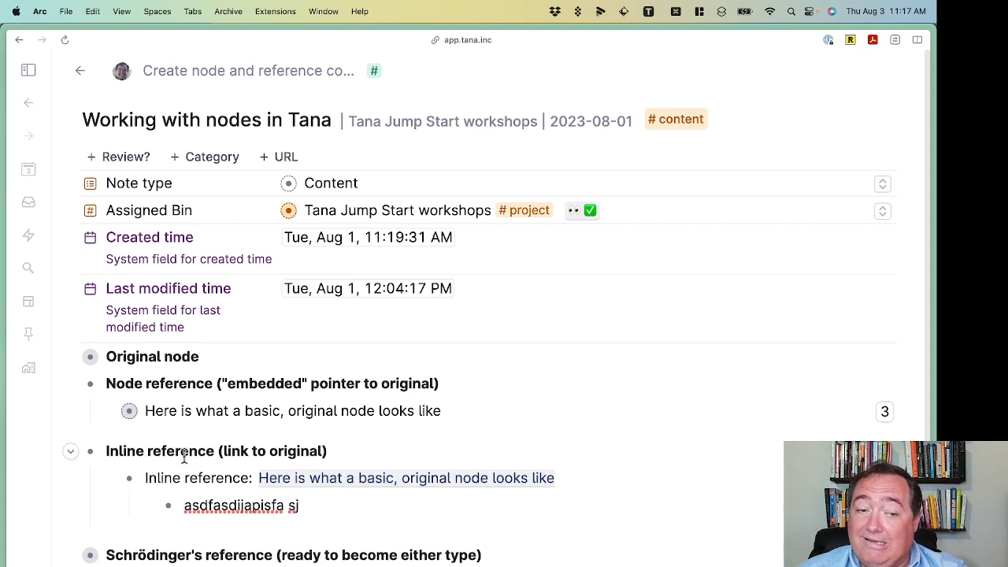
click(72, 386)
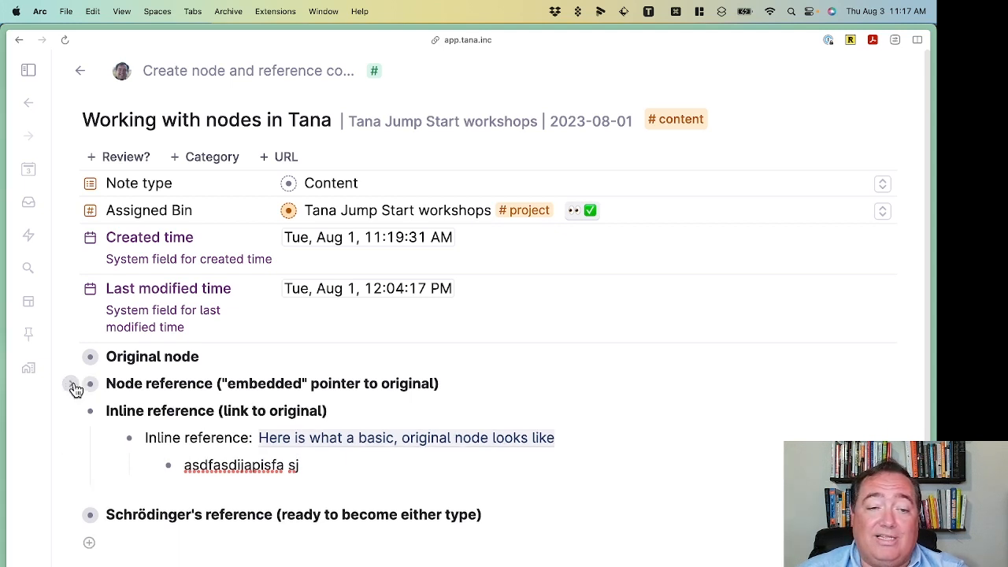
Clear the placeholder text from the child node under the inline reference
key(BackSpace)
key(BackSpace)
key(BackSpace)
key(BackSpace)
key(BackSpace)
key(BackSpace)
key(BackSpace)
key(BackSpace)
key(BackSpace)
key(BackSpace)
key(BackSpace)
key(BackSpace)
key(BackSpace)
key(BackSpace)
key(BackSpace)
key(BackSpace)
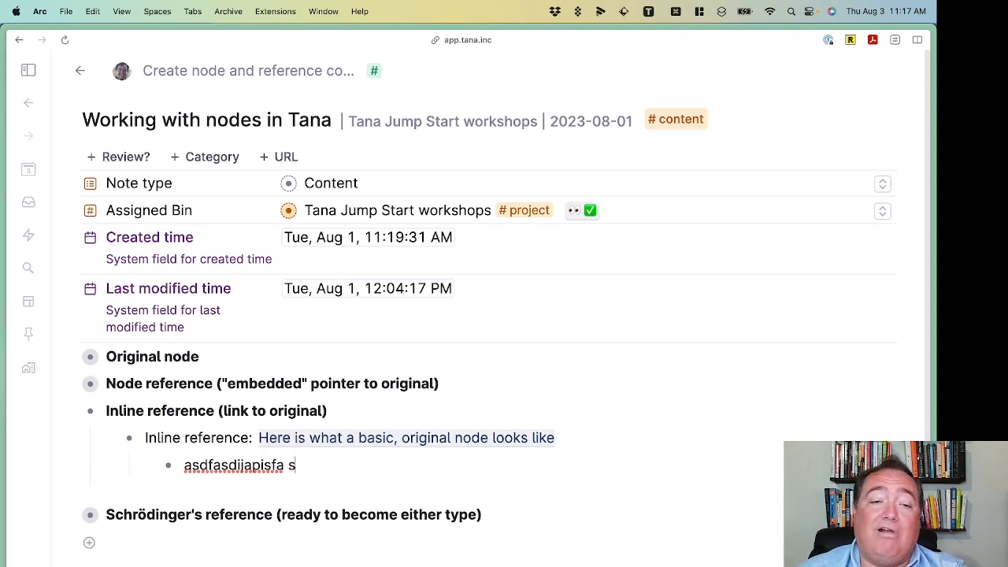
key(BackSpace)
key(BackSpace)
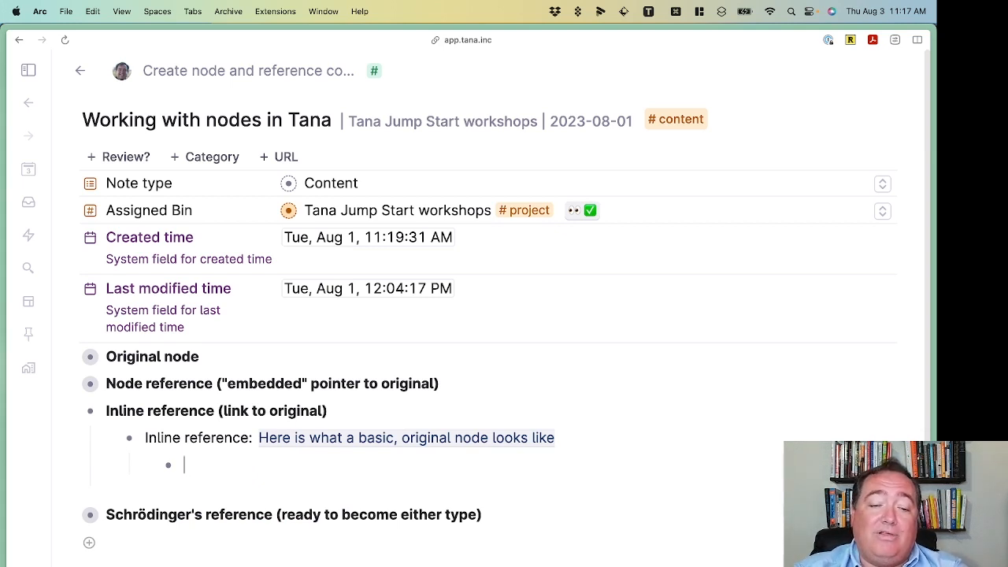
Enter "Here's an inline:" in the empty child node, followed by an inline reference to the original node found with "basic, origin"
text(Here's an inlin)
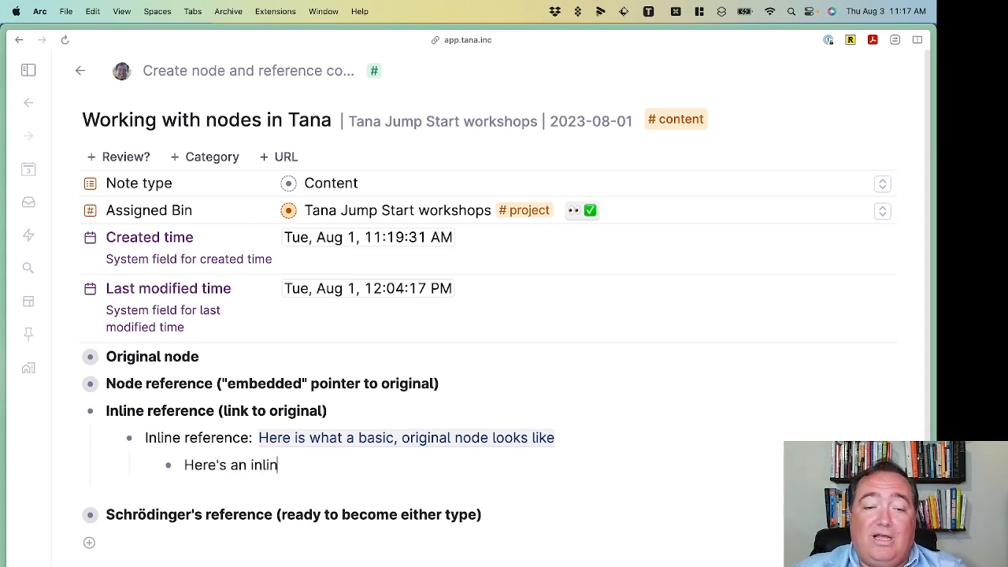
text(e: @)
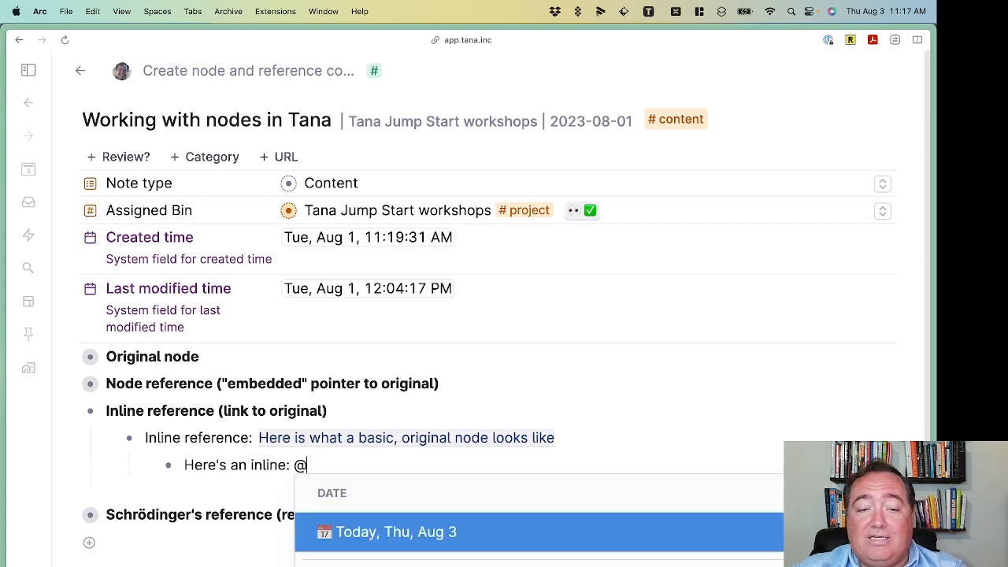
text(basic, origin)
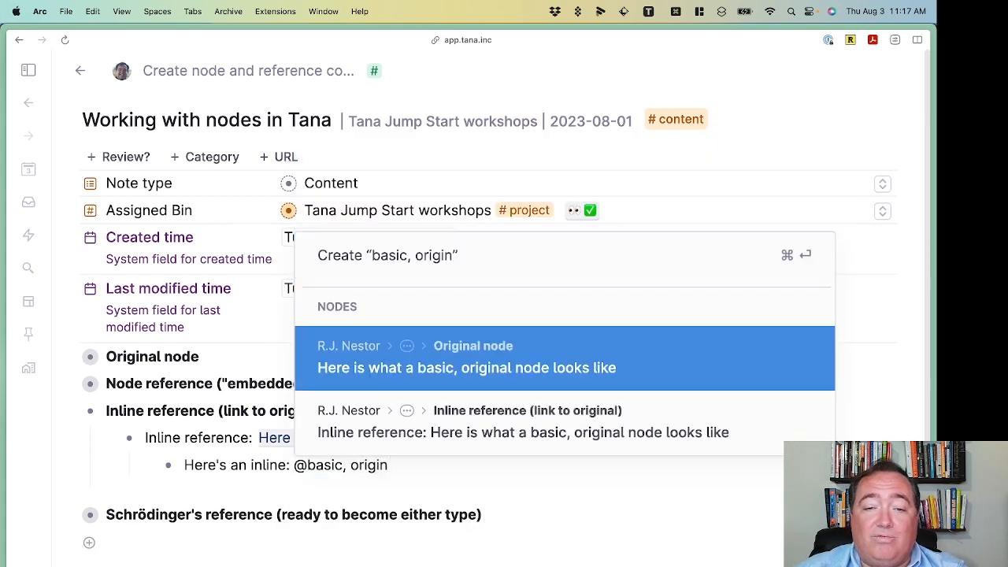
key(Return)
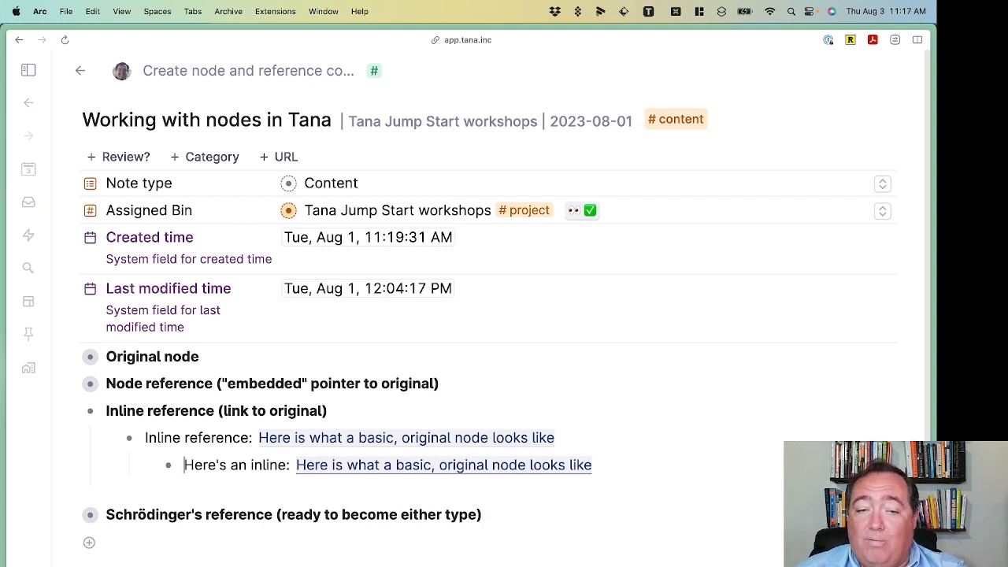
click(106, 514)
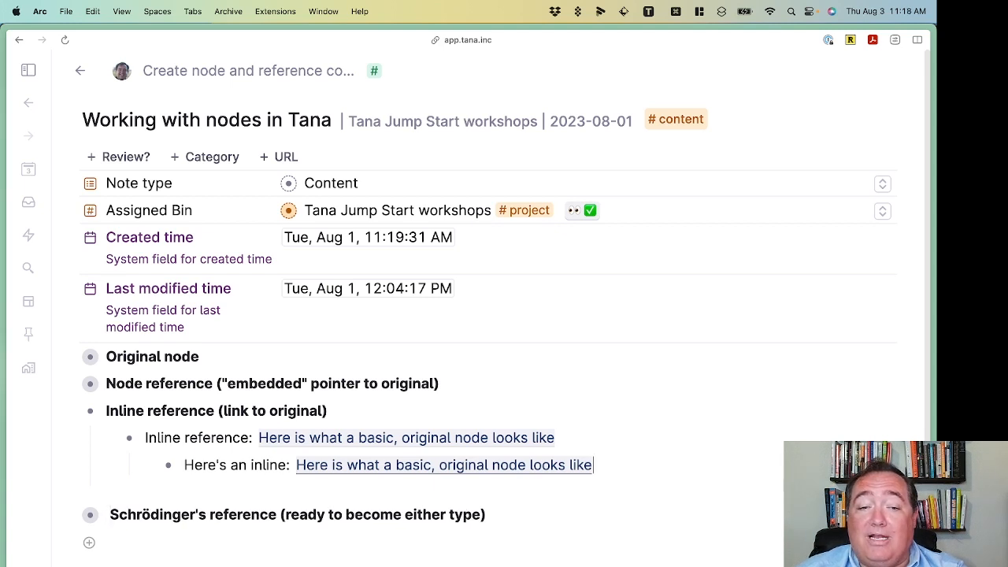
Add a sibling node reading "Inline:" followed by an inline reference to "Here is what a basic, original node looks like"
key(Return)
text(Inline:)
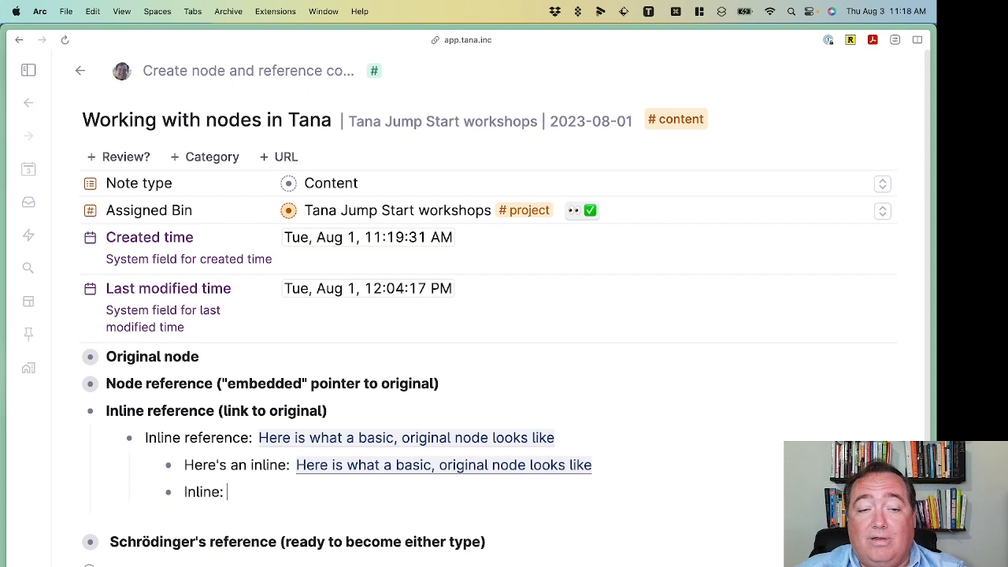
text(Here is what a basic, original node looks like)
click(184, 465)
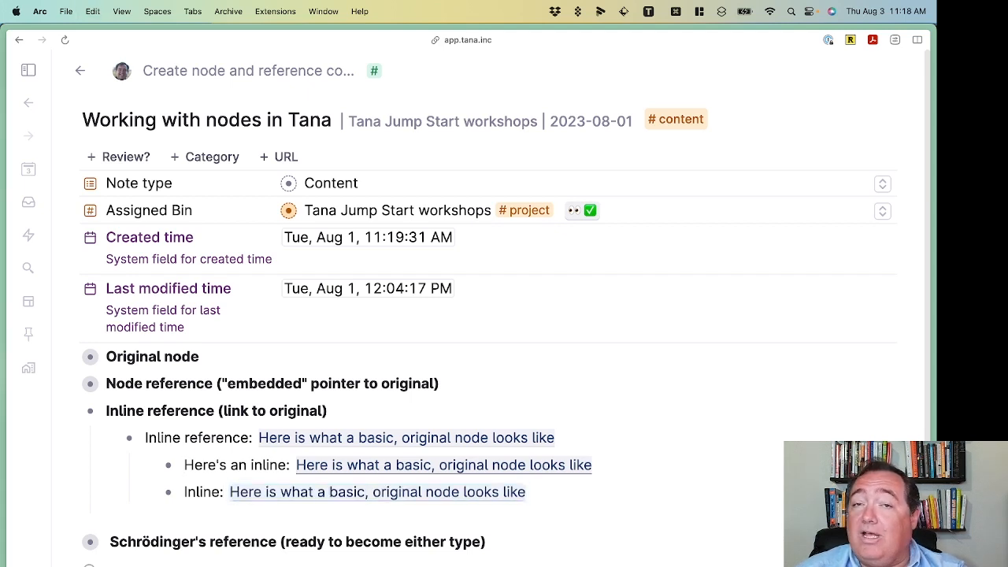
Open the original node through its inline reference link
click(184, 492)
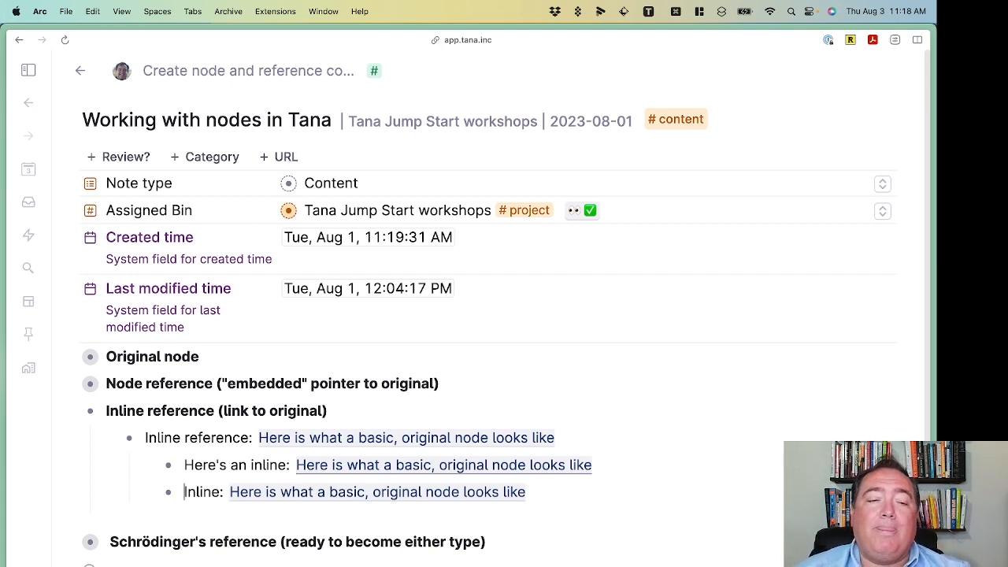
click(315, 452)
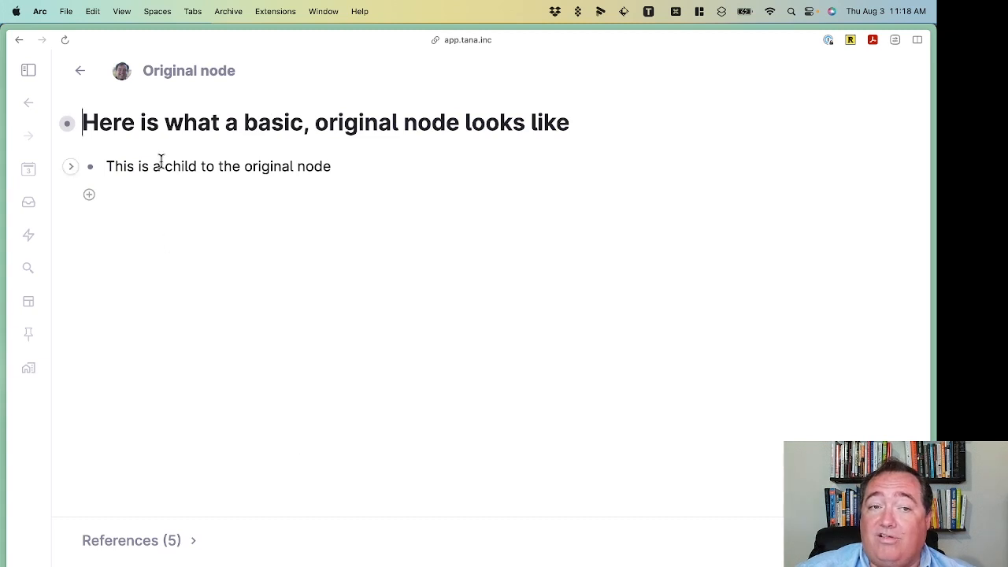
Return to the workshop page, view the original node in a side panel through the "Here's an inline:" reference, and close that panel
click(84, 72)
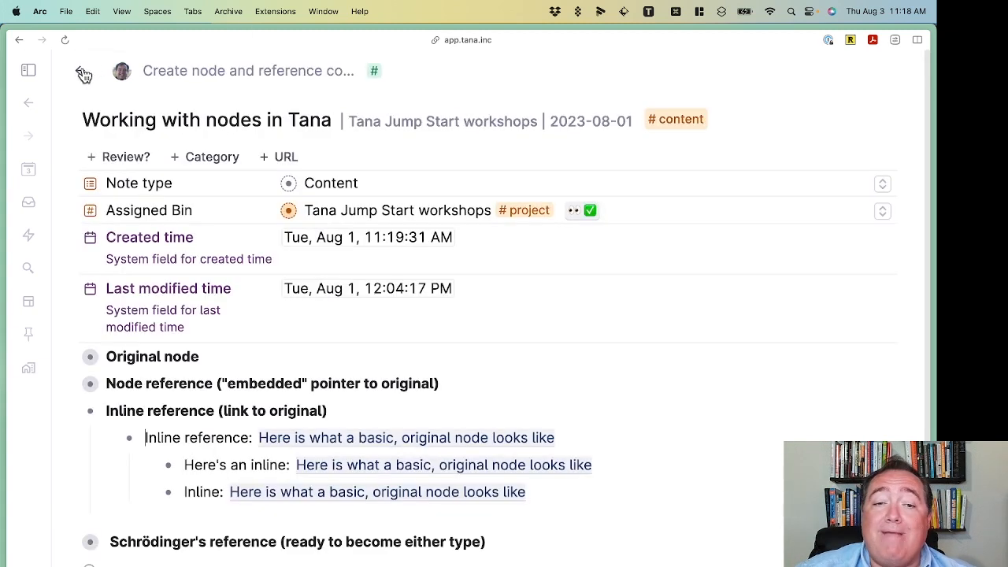
click(327, 470)
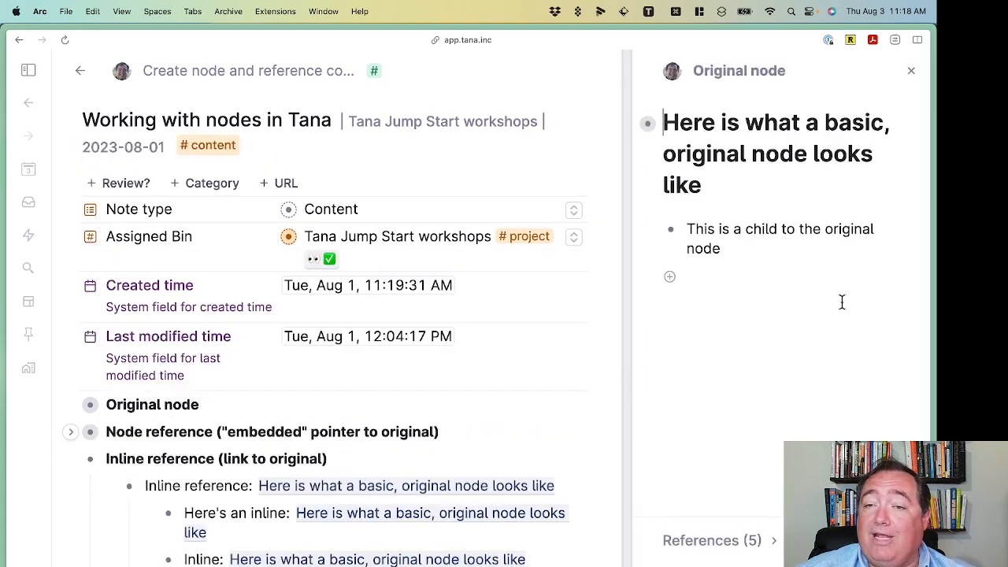
click(911, 74)
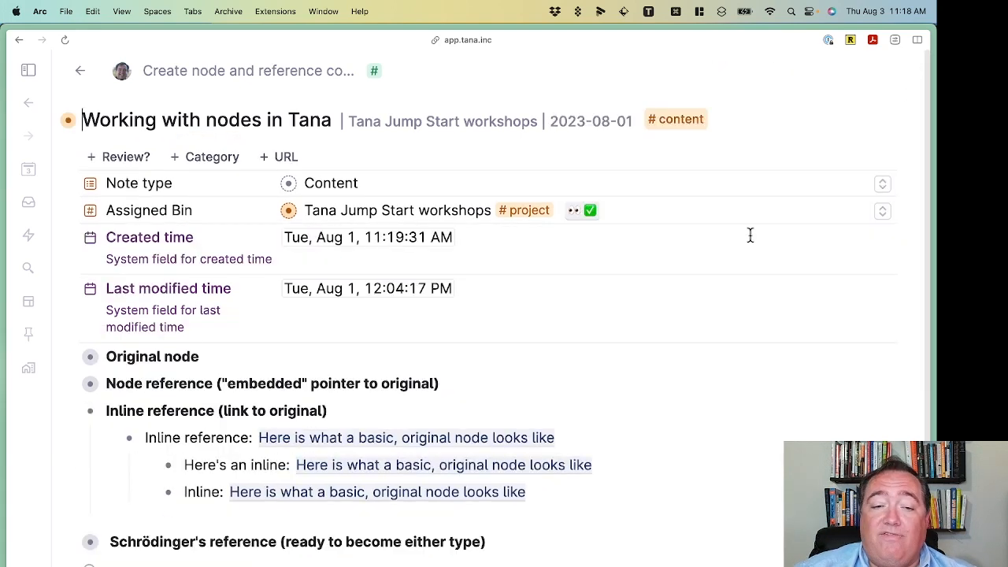
Expand the inline reference in the "Here's an inline:" node and append "oaisdfoiapsdj" to the child node in its preview
click(360, 470)
scroll(360, 465, down, 1)
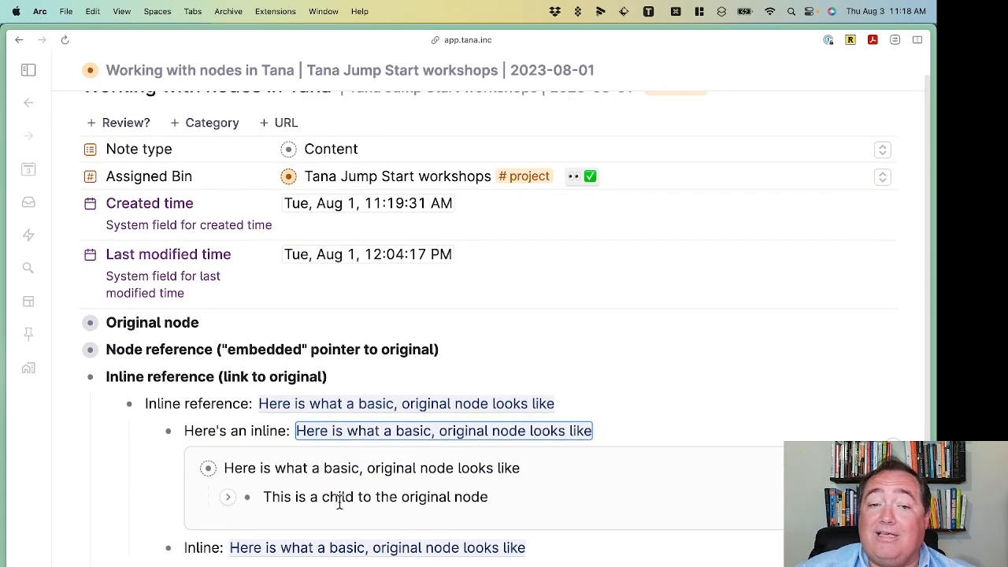
double_click(339, 500)
click(484, 496)
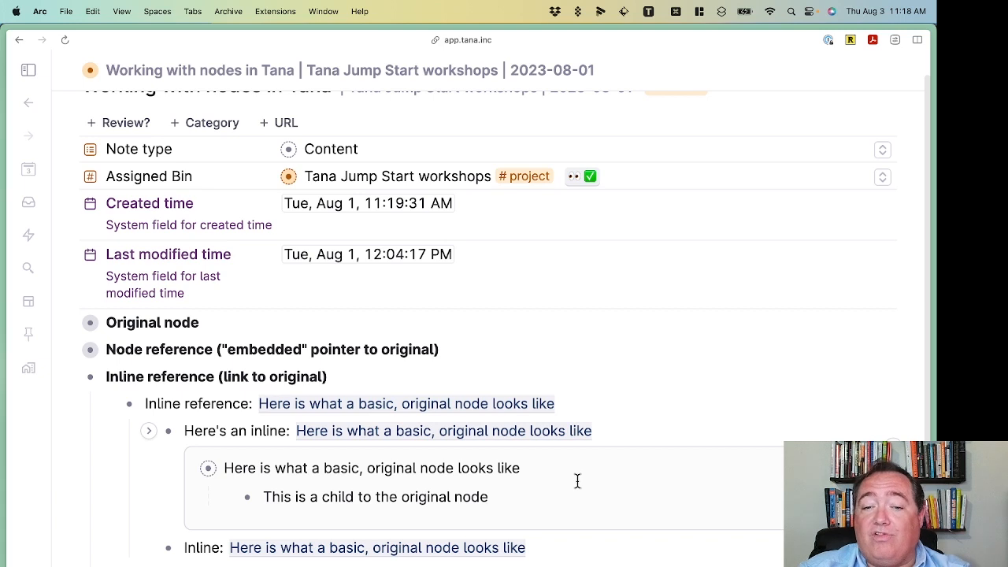
text(oaisdfoiapsdj)
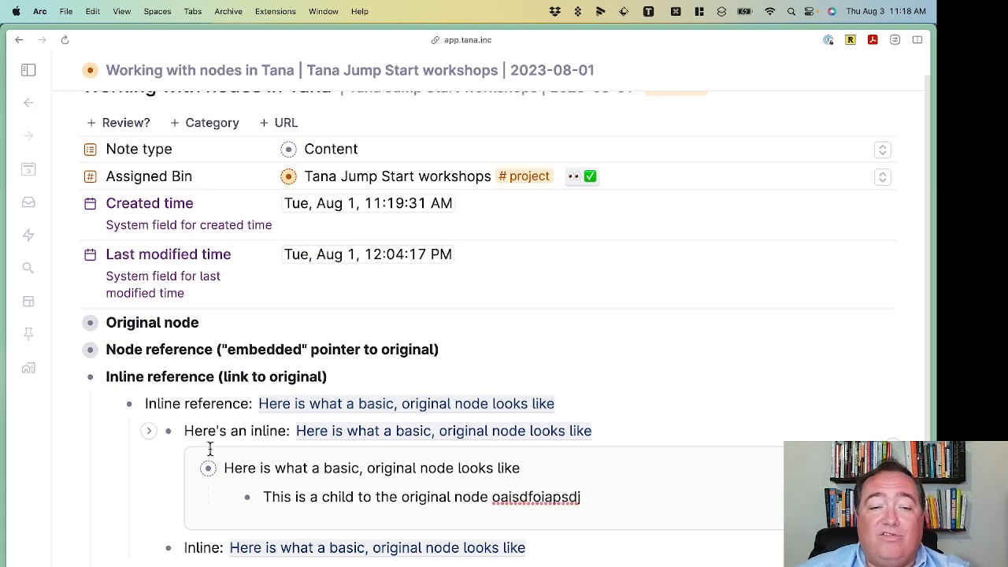
Expand the Original node section down to its child node to check the edited text, and collapse it again
click(72, 323)
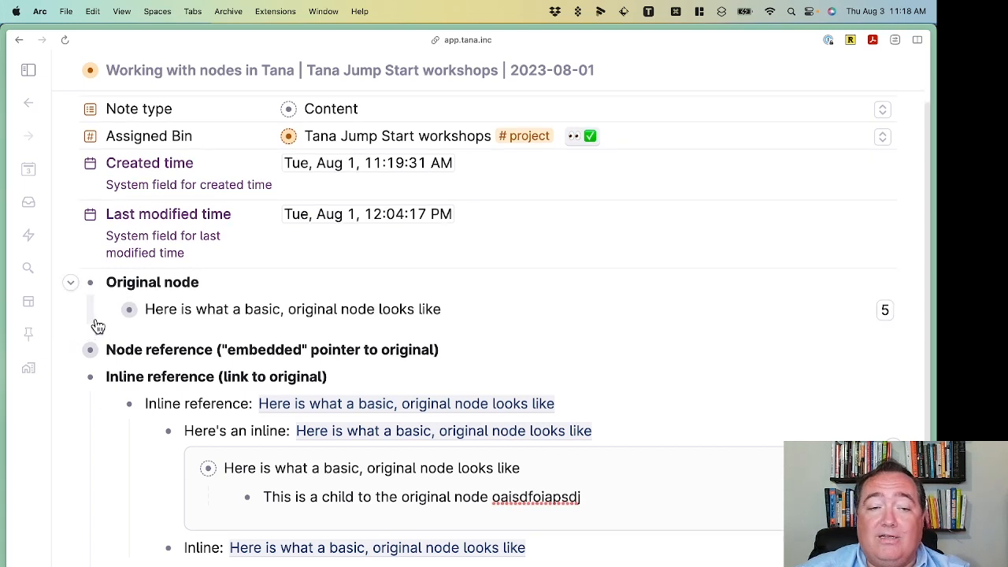
click(110, 309)
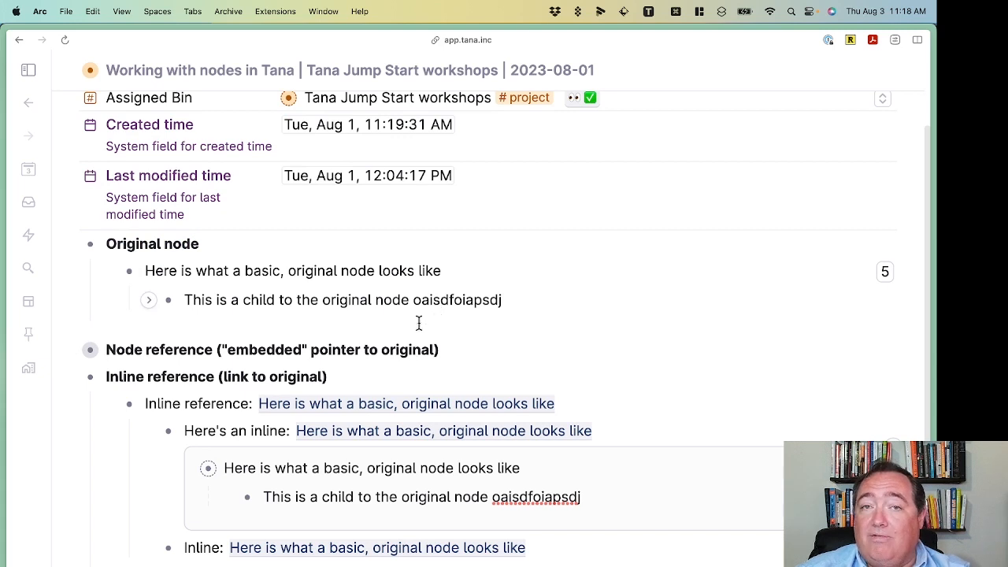
click(112, 273)
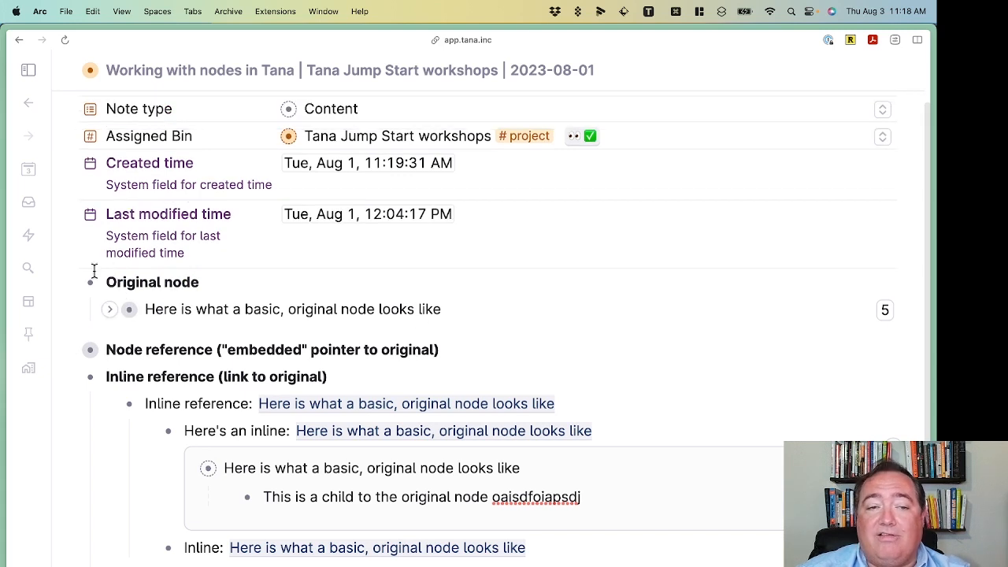
click(72, 282)
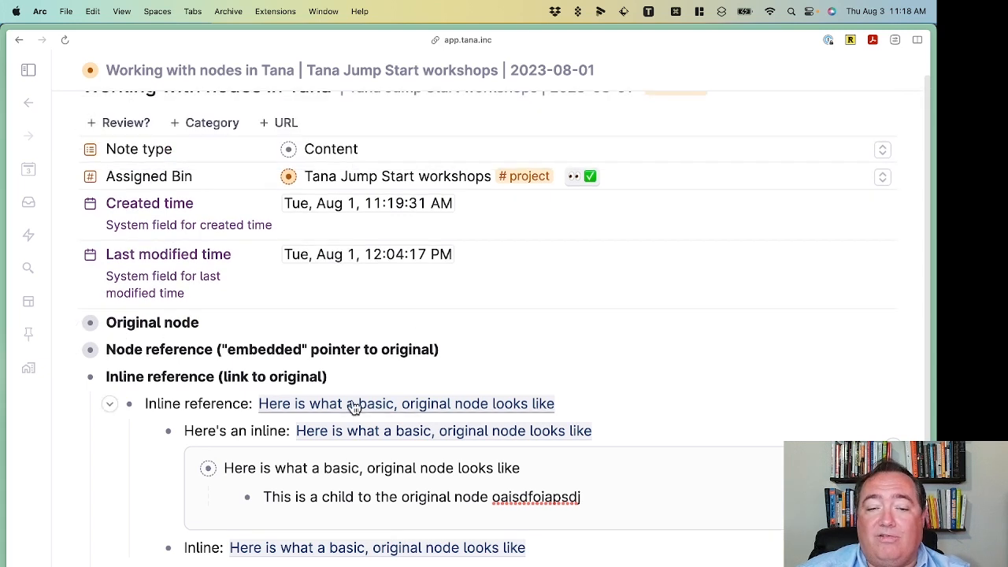
Append "asdfsdf" to the original node's title in the inline preview and delete that text again
click(551, 473)
text(asdfsdf)
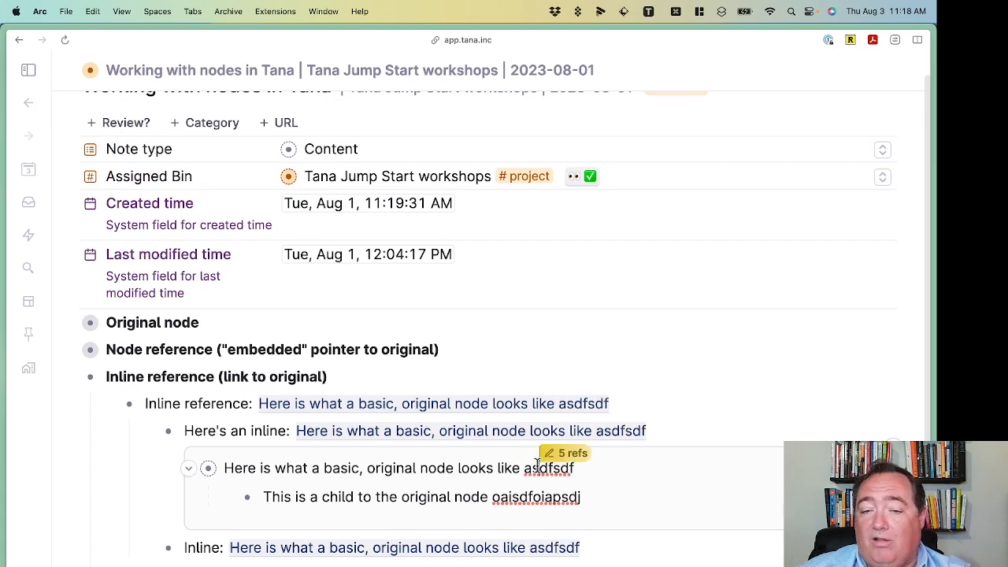
key(Left)
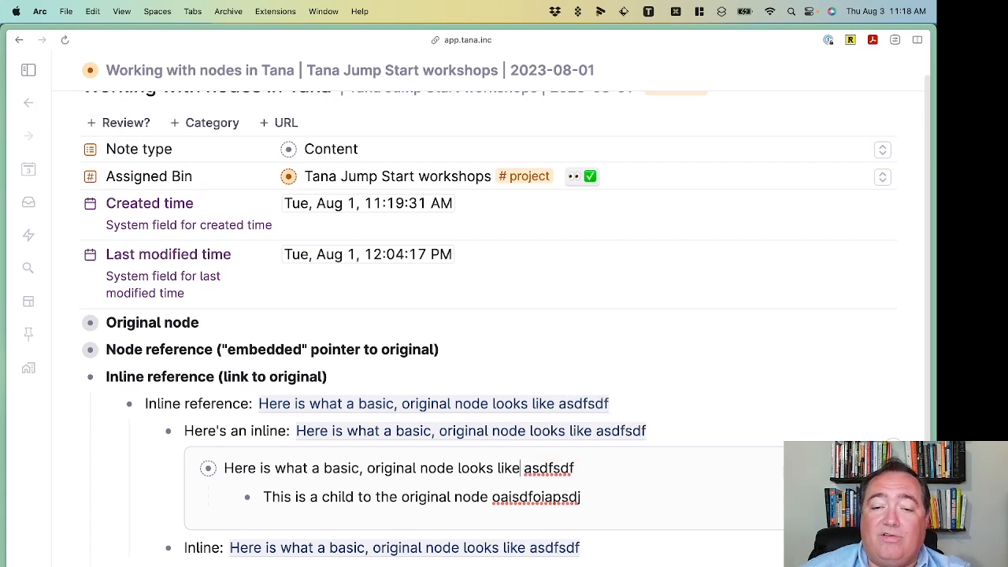
key(alt+shift+Right)
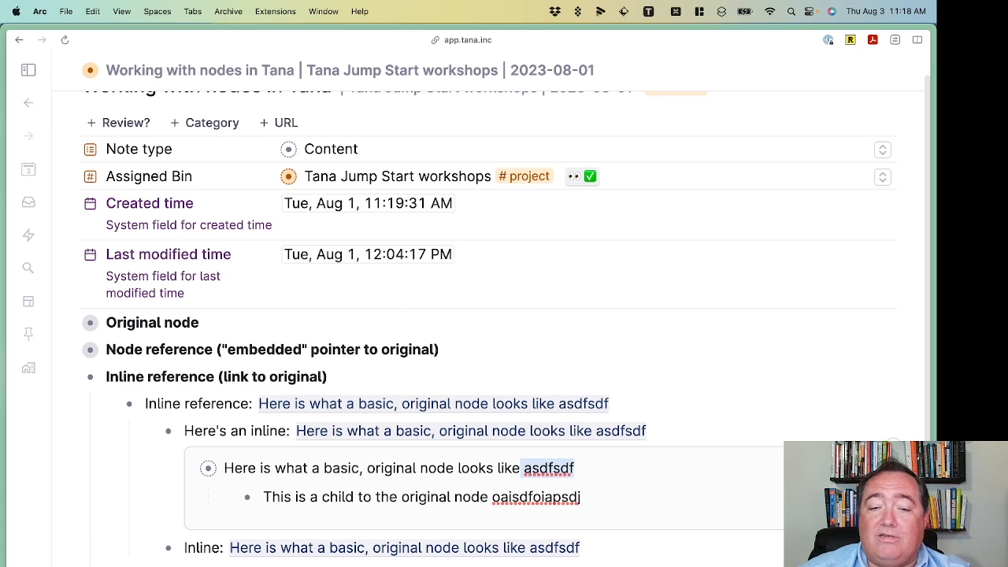
key(BackSpace)
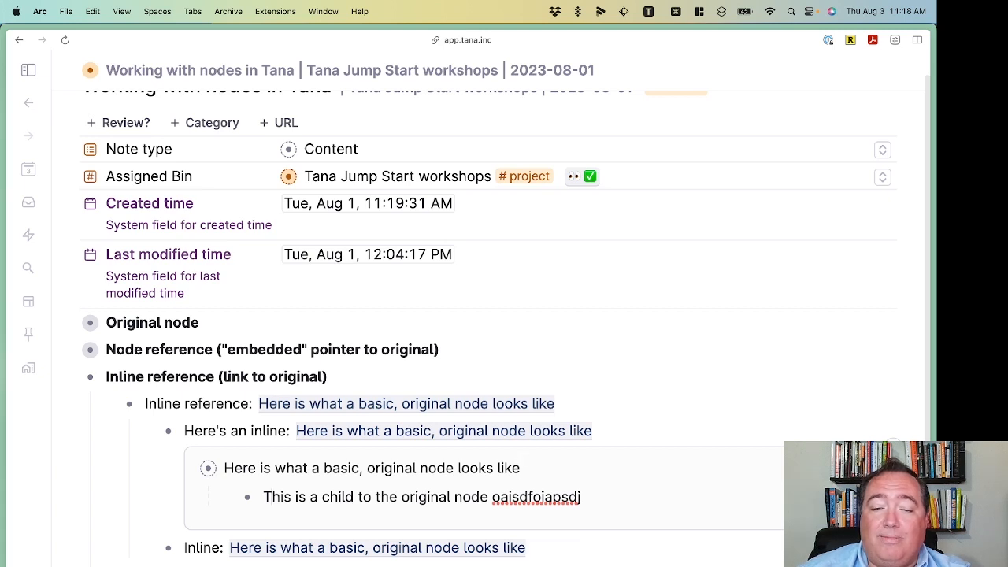
Delete the "oaisdfoiapsdj" test text from the end of the child node in the inline preview
key(Left)
key(shift+Left)
key(shift+Left)
key(shift+Left)
key(shift+Left)
key(shift+Left)
key(shift+Left)
key(shift+Left)
key(shift+Left)
key(shift+Left)
key(shift+Left)
key(shift+Left)
key(shift+Left)
key(shift+Left)
key(shift+Left)
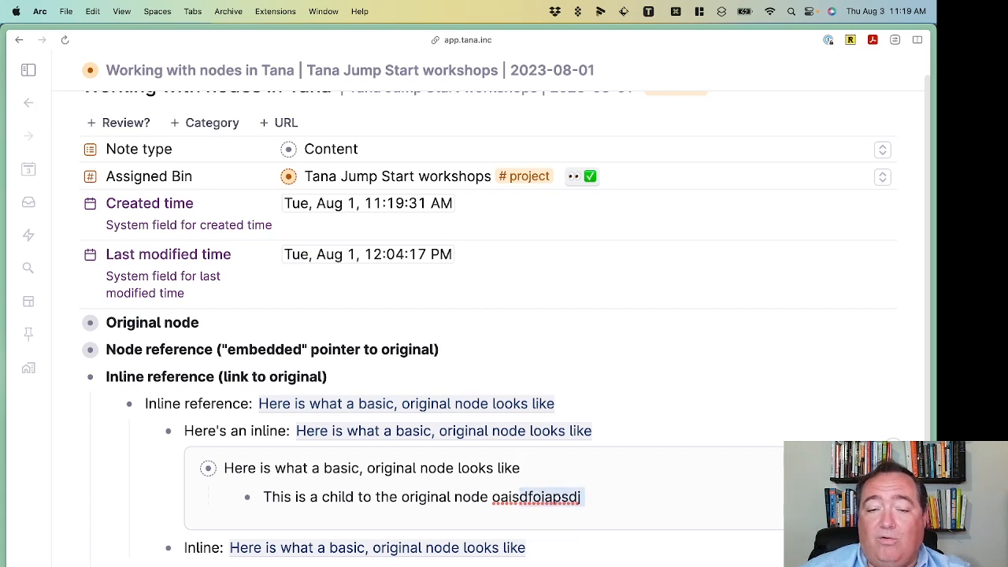
key(BackSpace)
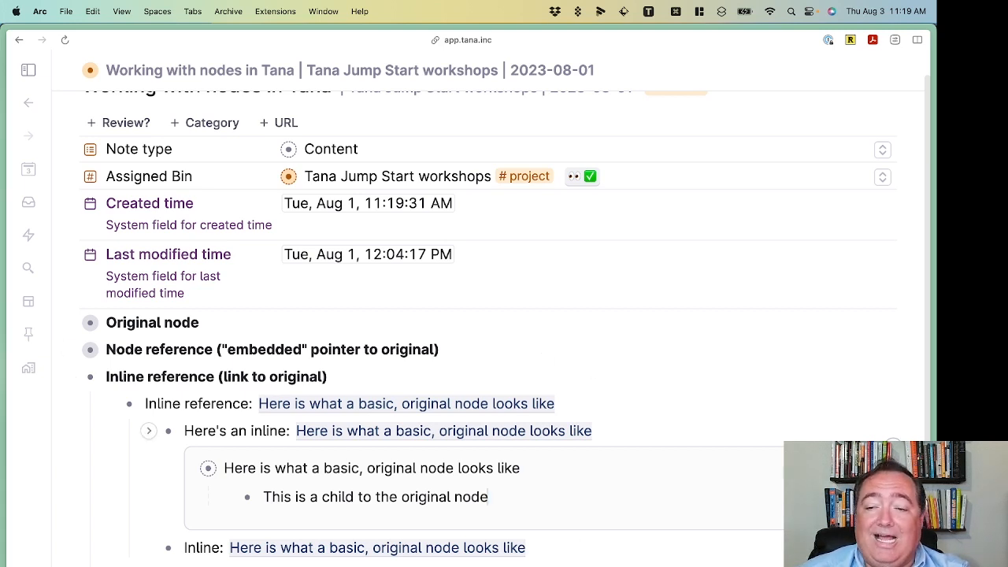
Close the inline preview and collapse the "Inline reference (link to original)" section
click(148, 430)
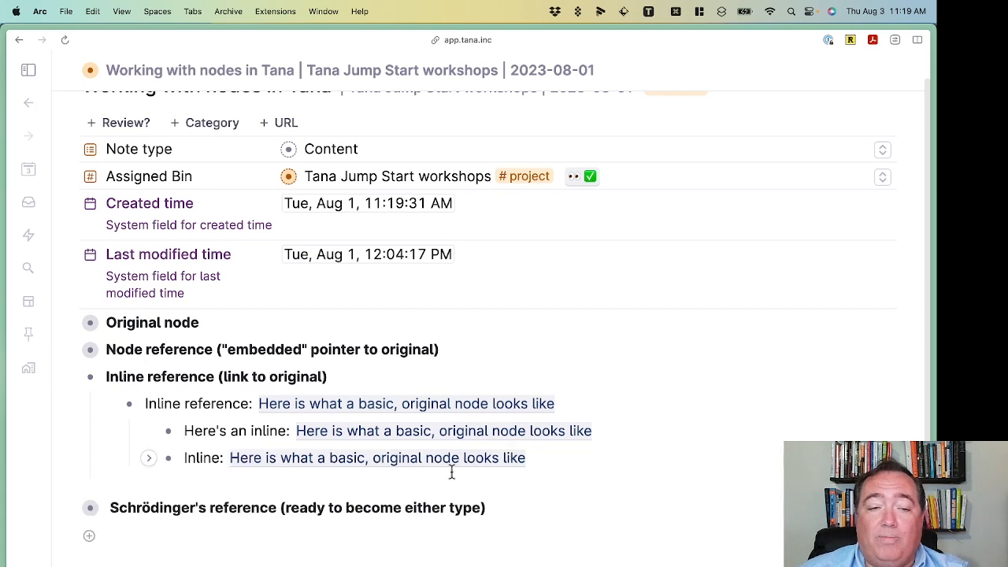
click(71, 378)
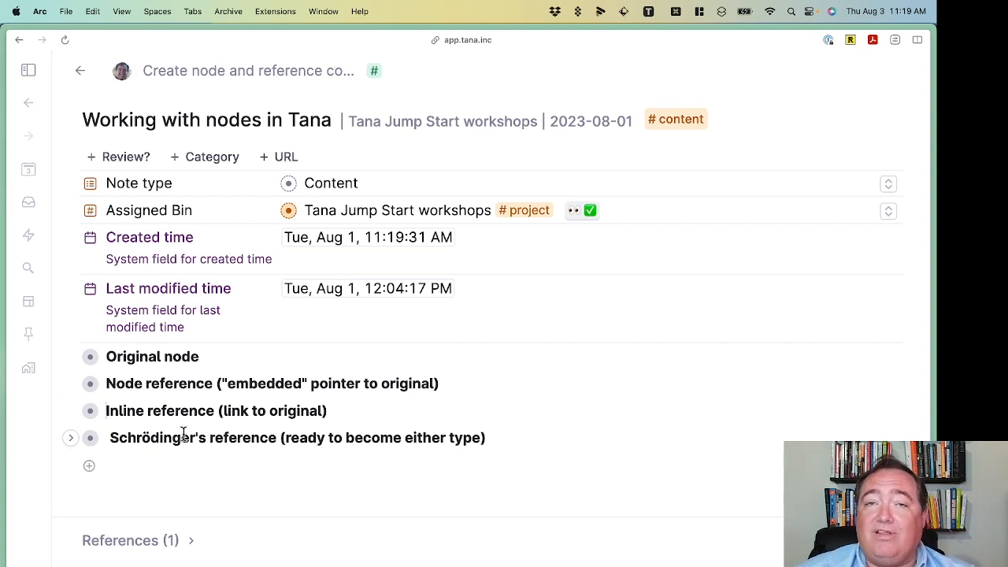
Remove the leading space from the "Schrödinger's reference (ready to become either type)" heading and expand that node
click(111, 438)
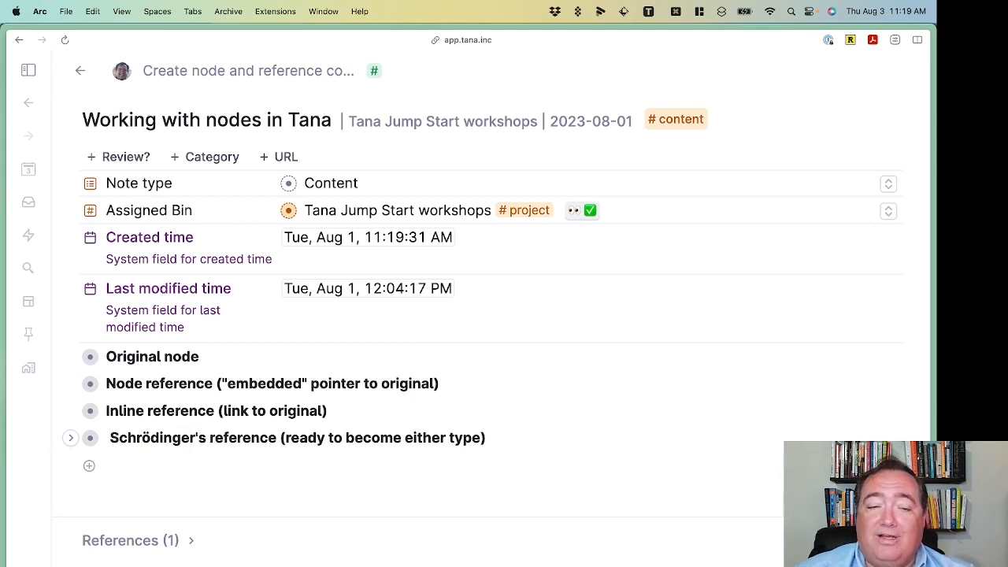
key(BackSpace)
key(super+Down)
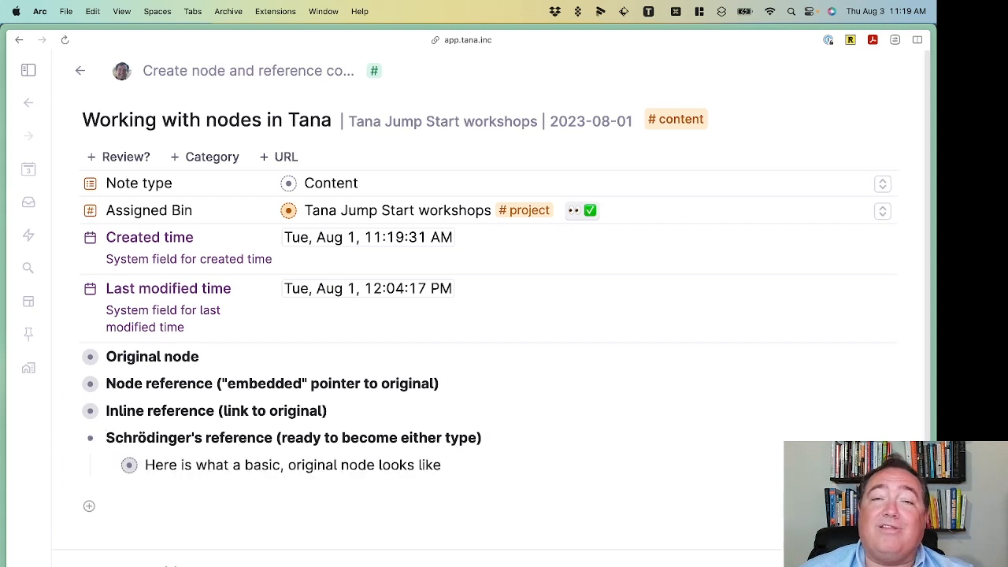
Delete the existing reference under the Schrödinger's reference heading, keeping one empty child node in its place
click(438, 465)
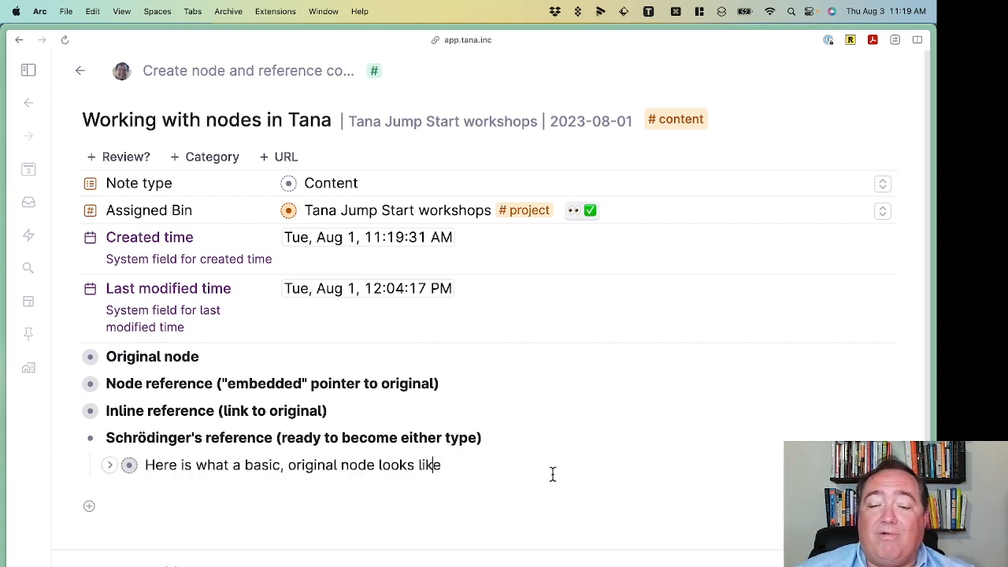
key(Escape)
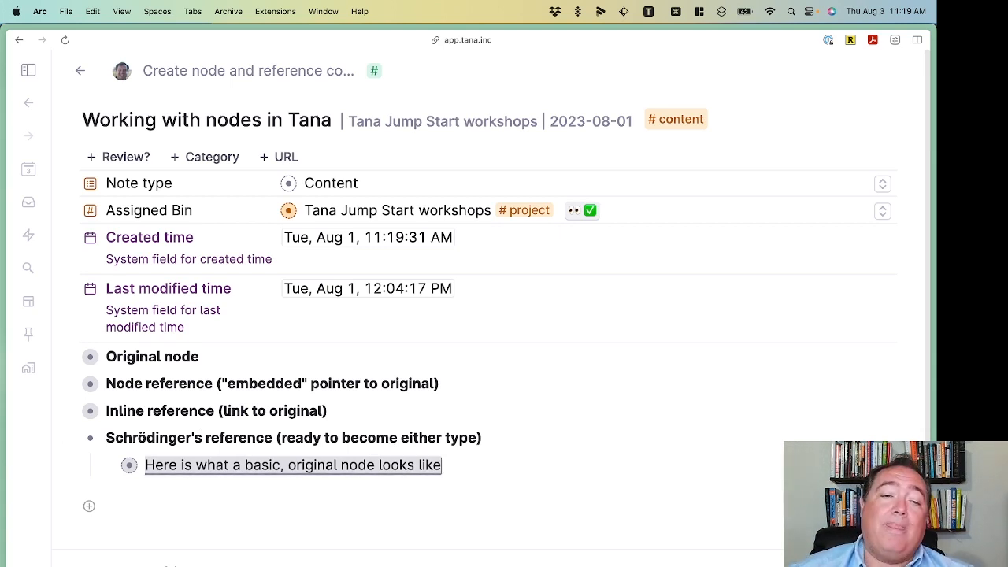
click(380, 500)
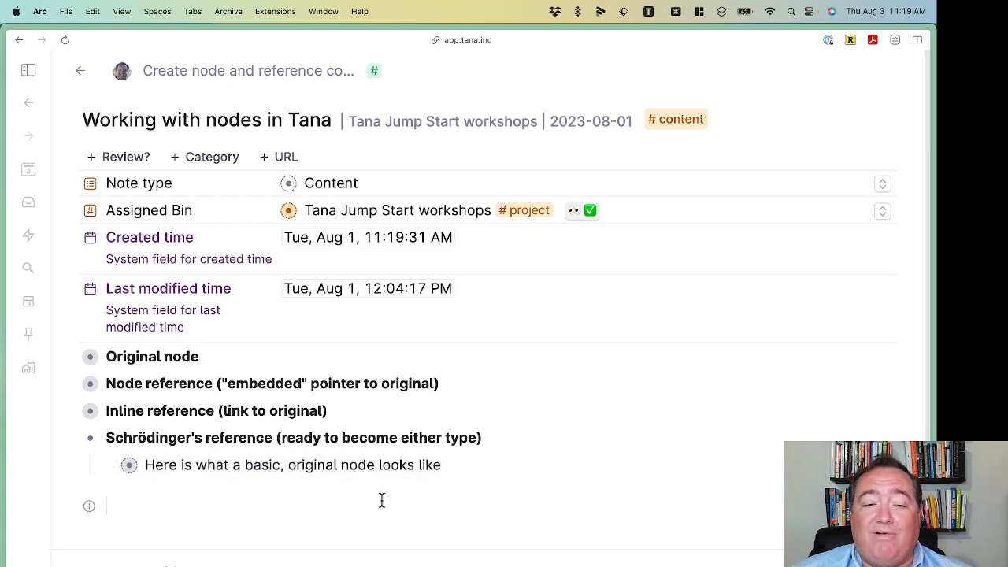
key(Tab)
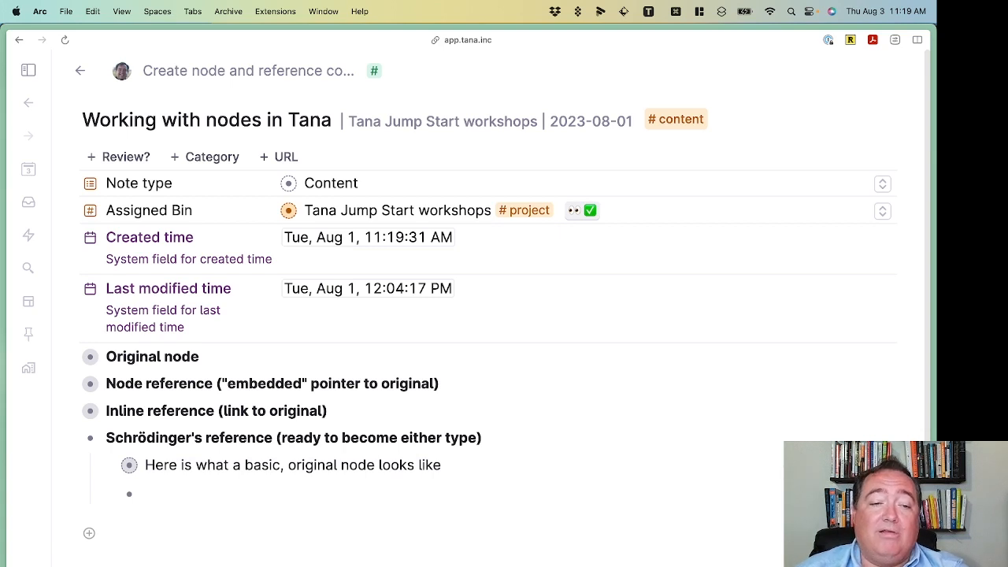
key(BackSpace)
key(BackSpace)
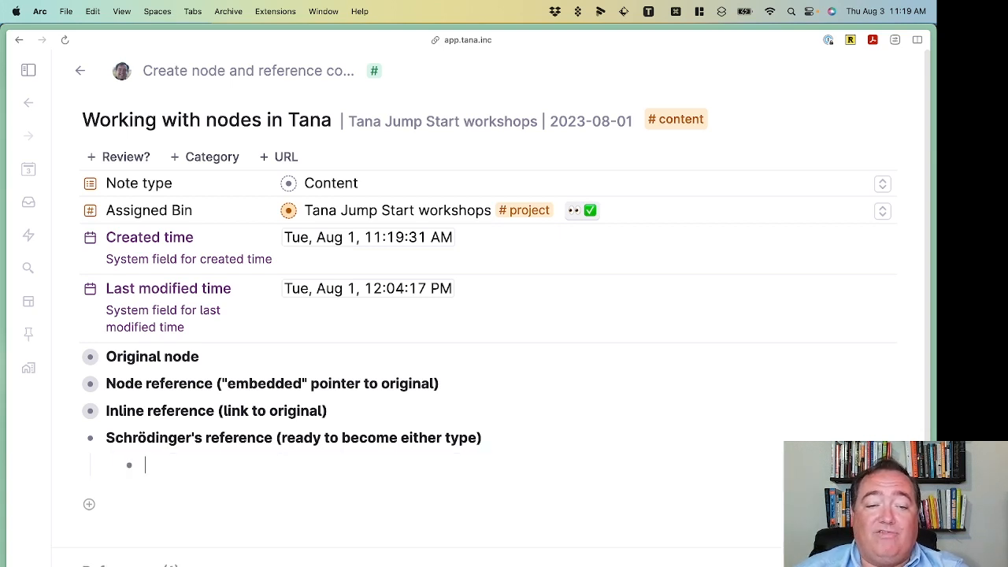
Insert a reference to "Here is what a basic, original node looks like" in the empty child node, found with "here is basic, or"
text(@he)
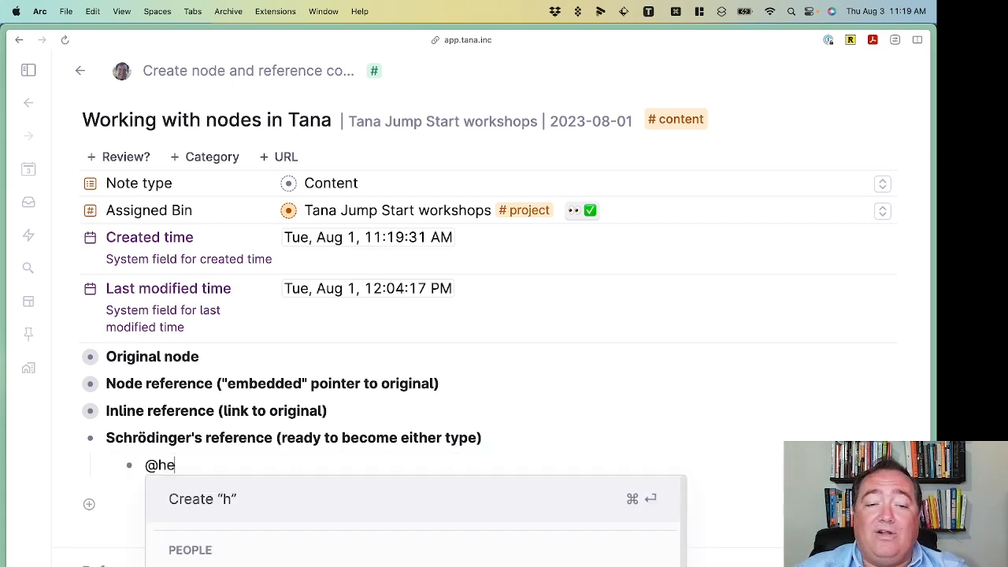
text(re is basic, or)
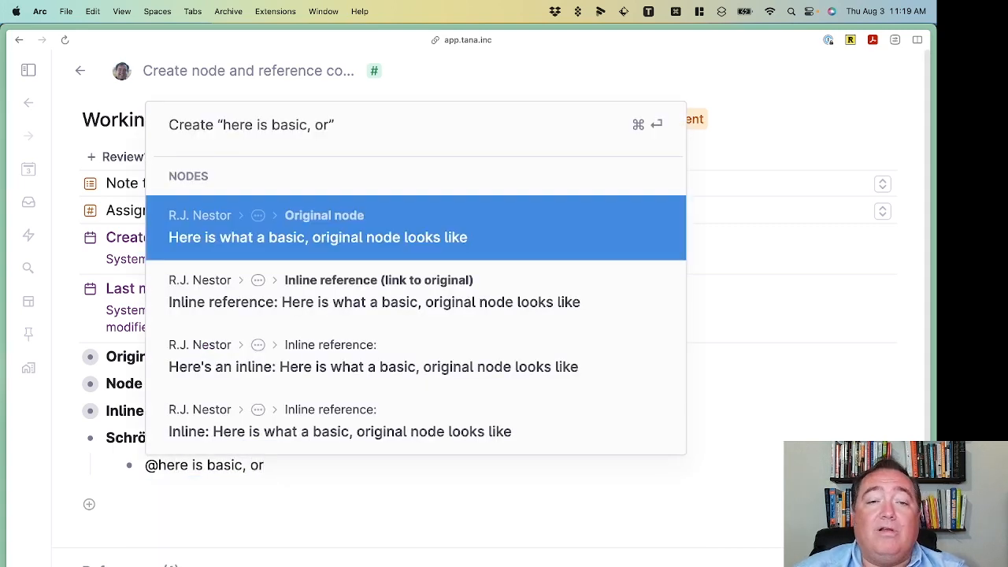
key(Return)
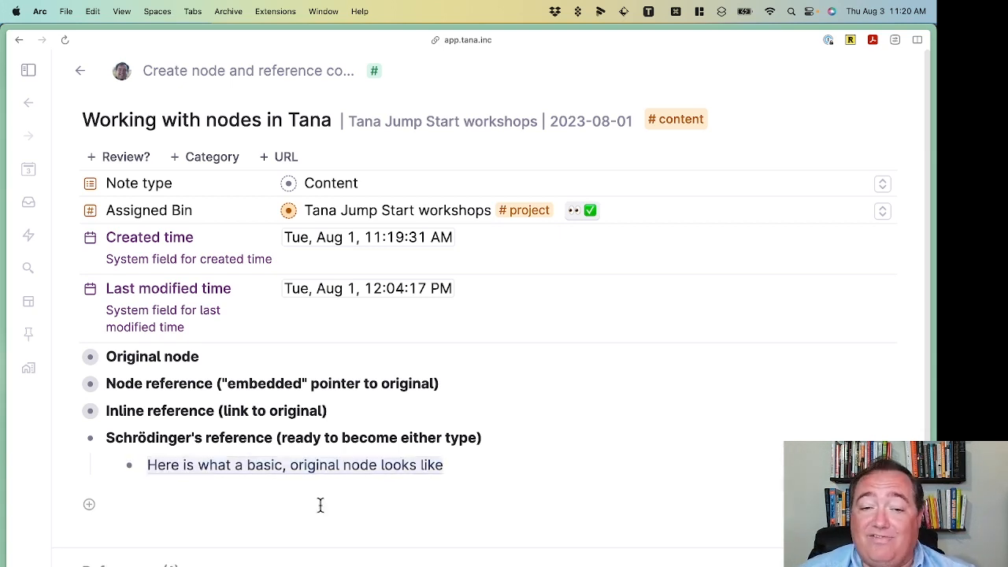
Follow the inline link to the original node and return, then view it in a side panel and close the panel
click(335, 468)
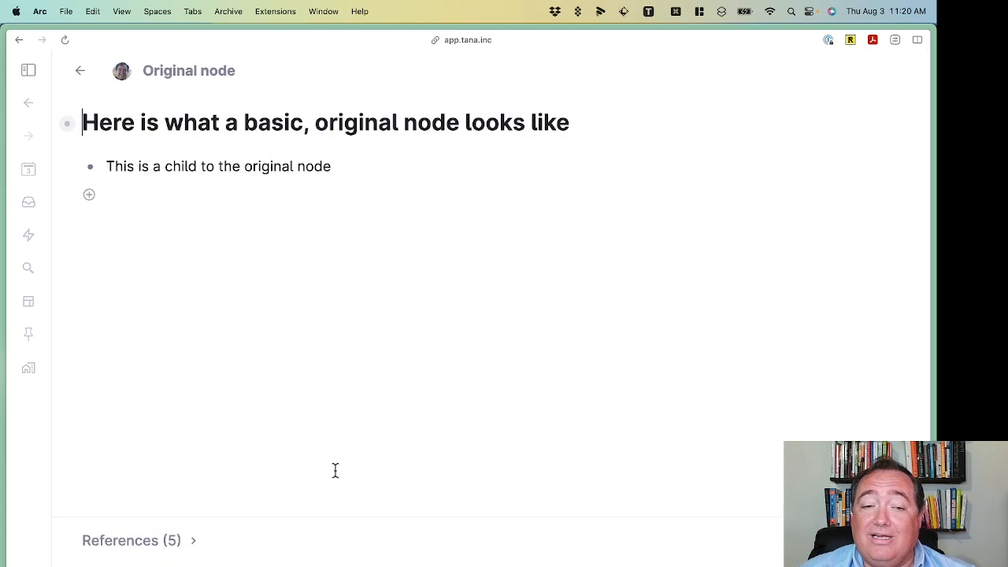
click(80, 70)
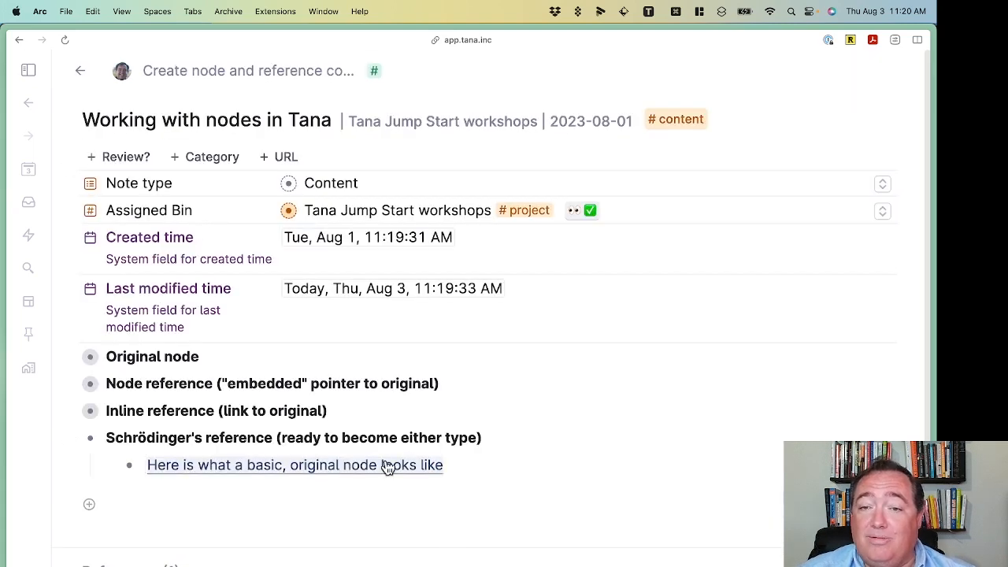
shift+click(386, 467)
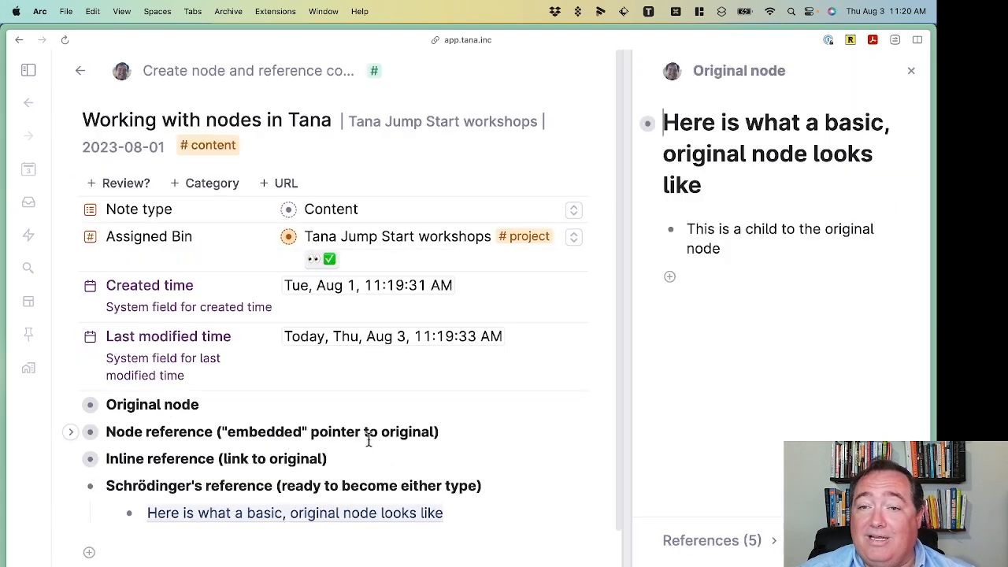
click(911, 74)
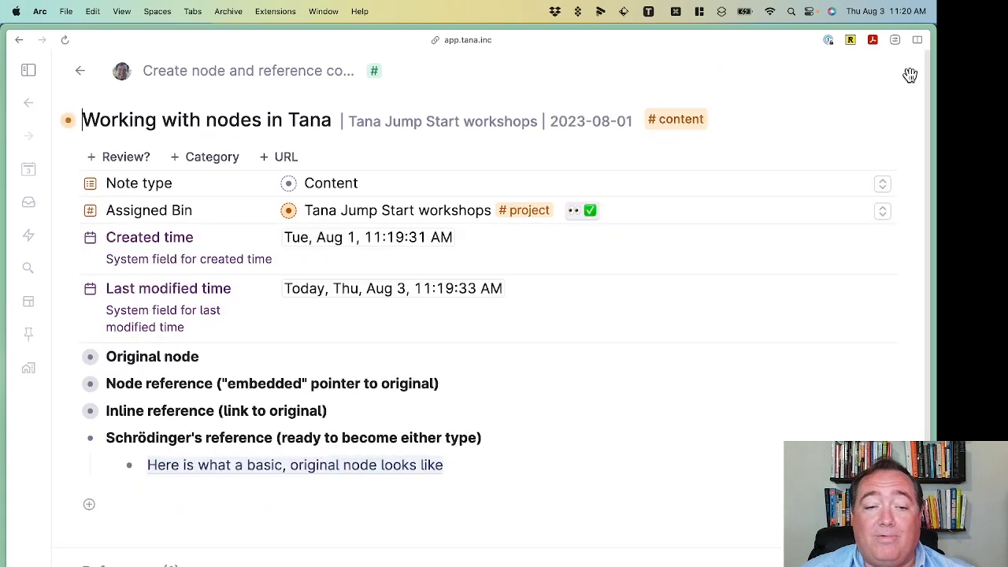
Undo the recent changes until the inline link under Schrödinger's reference is an embedded node reference again
click(487, 464)
key(super+z)
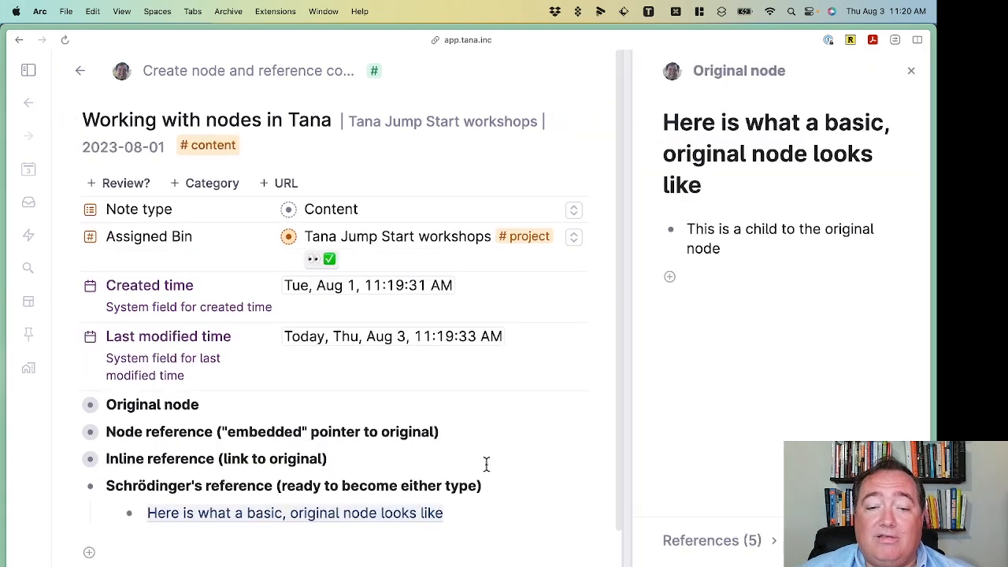
key(super+z)
key(super+z)
key(super+z)
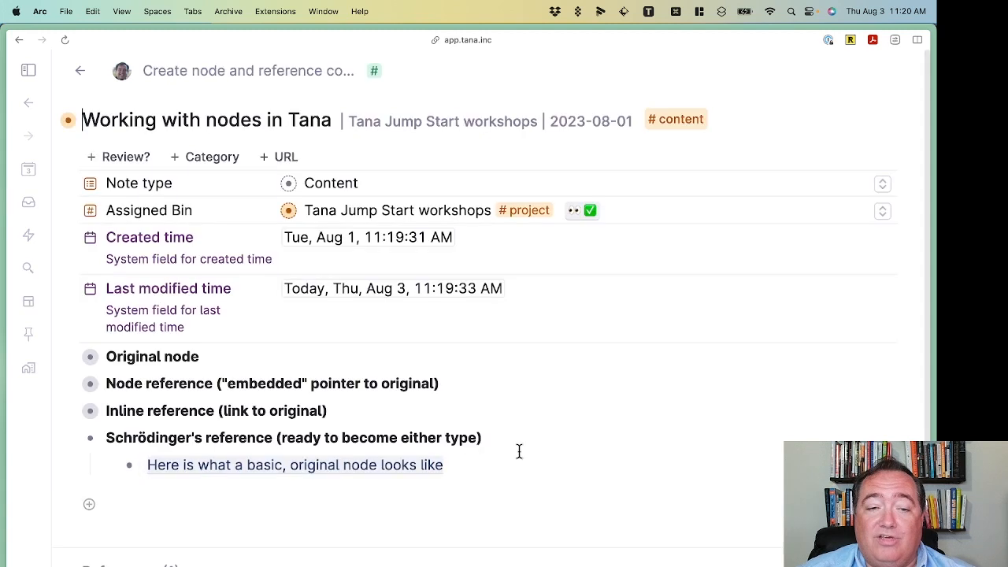
key(super+z)
click(497, 458)
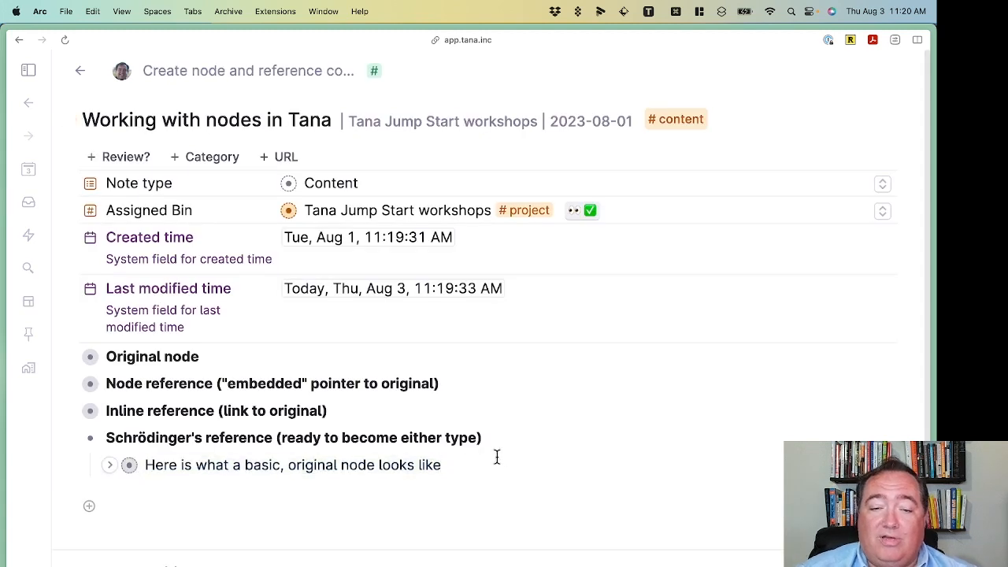
Expand the embedded reference under the Schrödinger's reference heading to view its child node
key(Right)
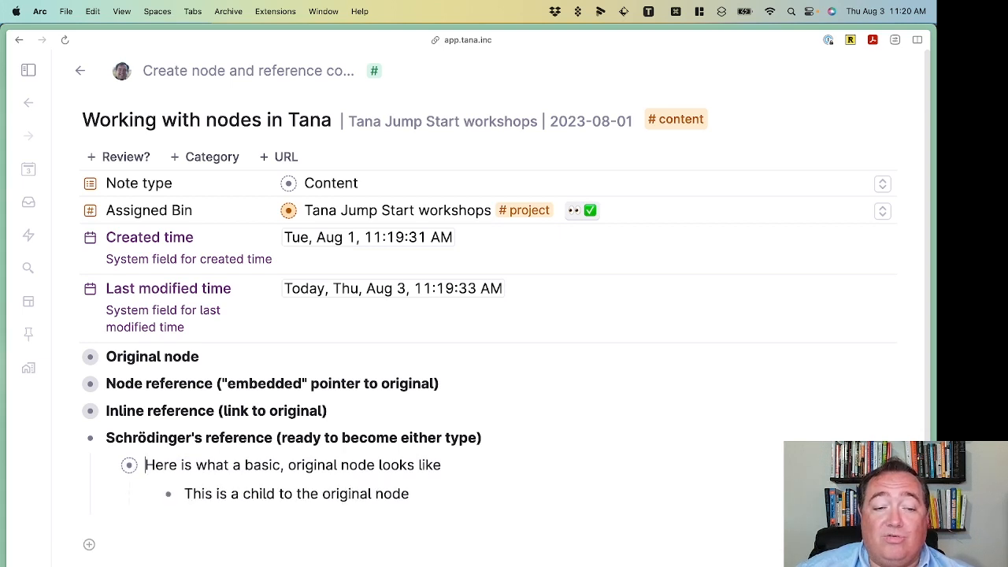
key(super+Down)
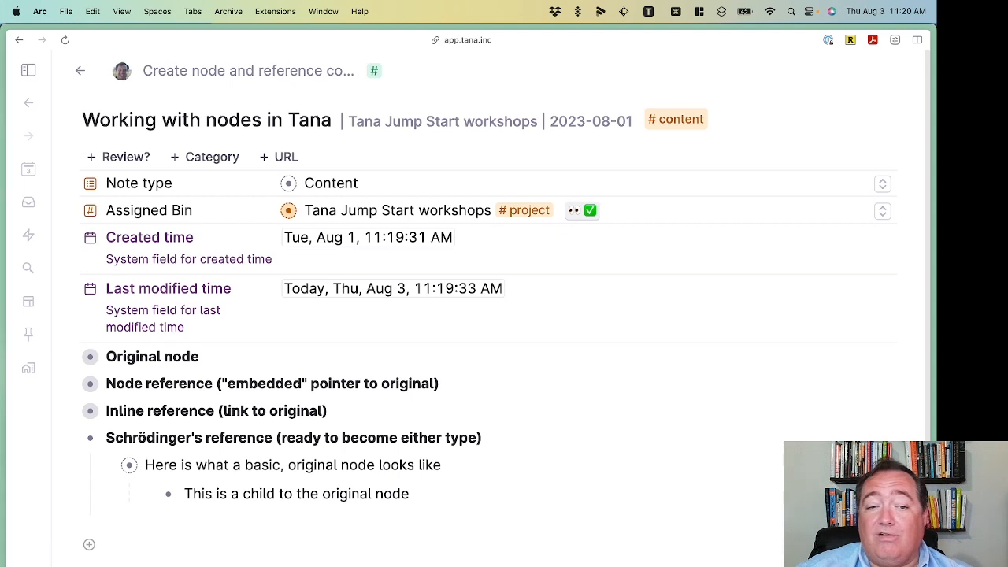
Collapse and select the embedded reference, and add the text "asdkfajsl" after it to turn it into an inline reference
key(super+Up)
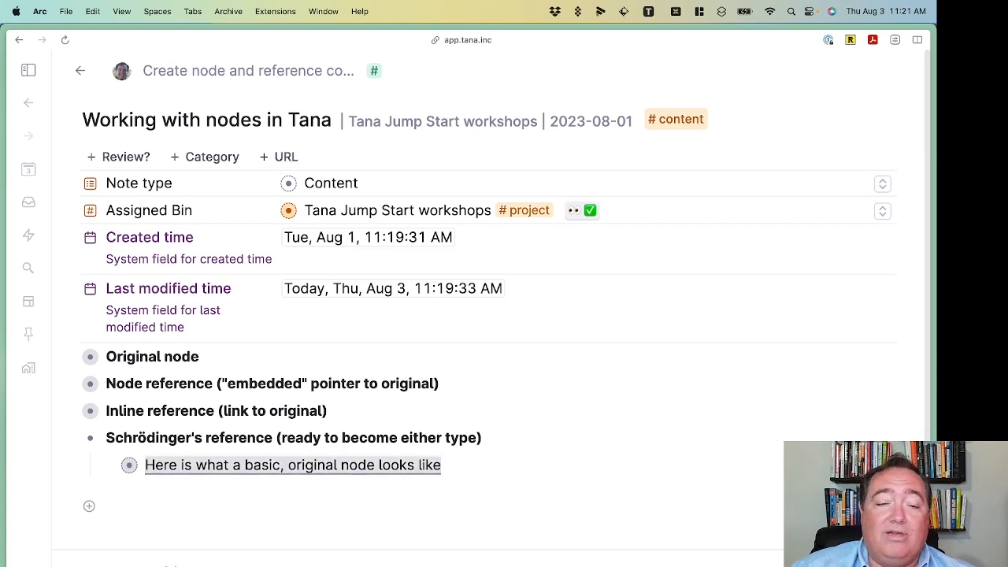
text(asdkfajsl)
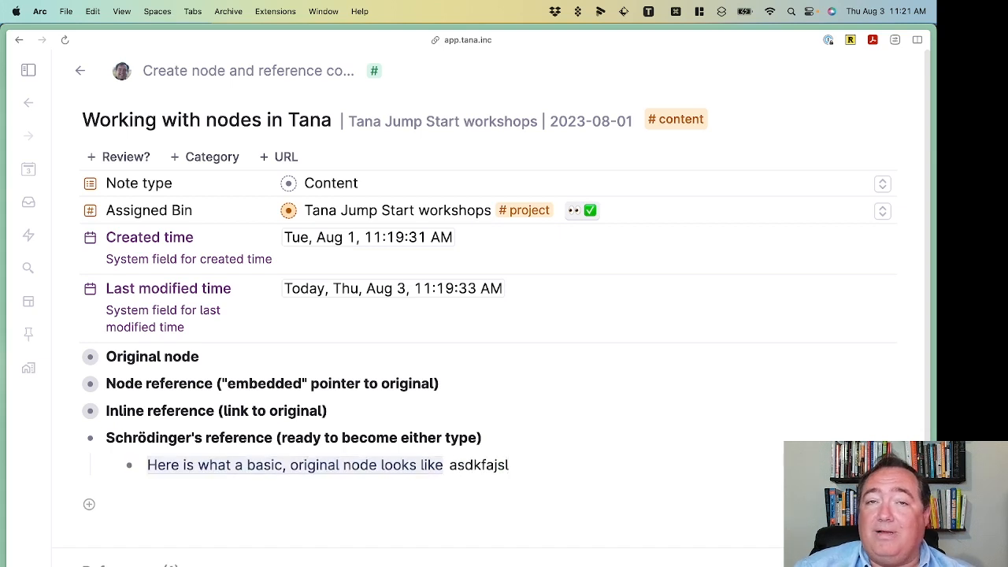